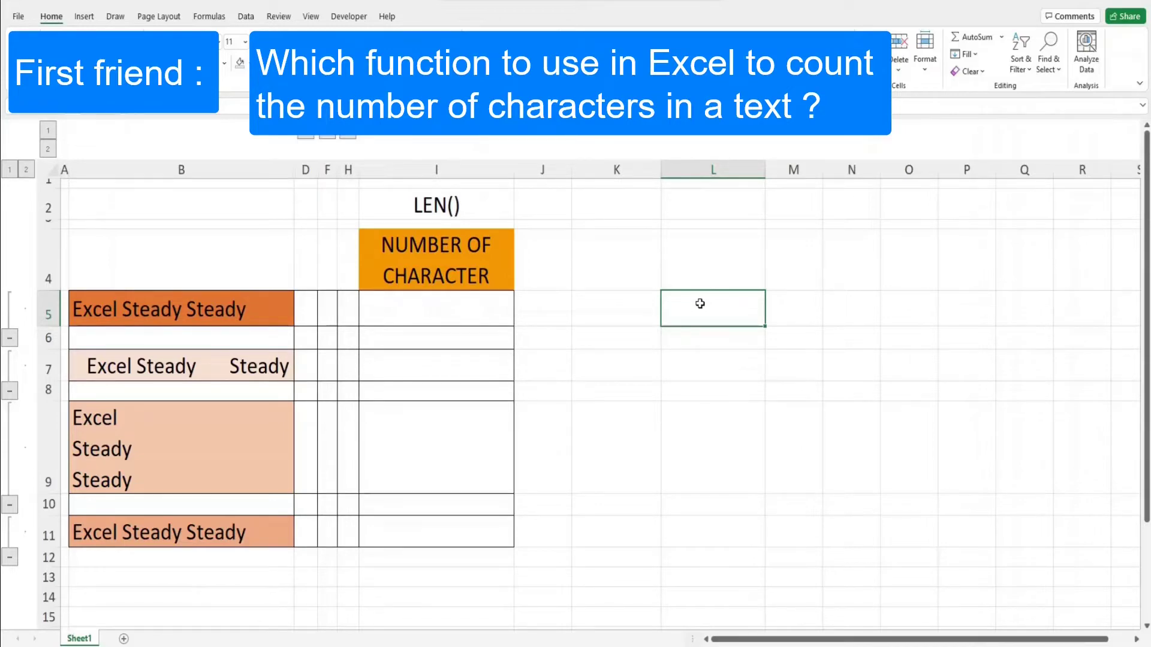
Enter the formula =LEN(B5) in cell I5 to count the characters of the first text
{"action": "double_click", "coordinate": [469, 315]}
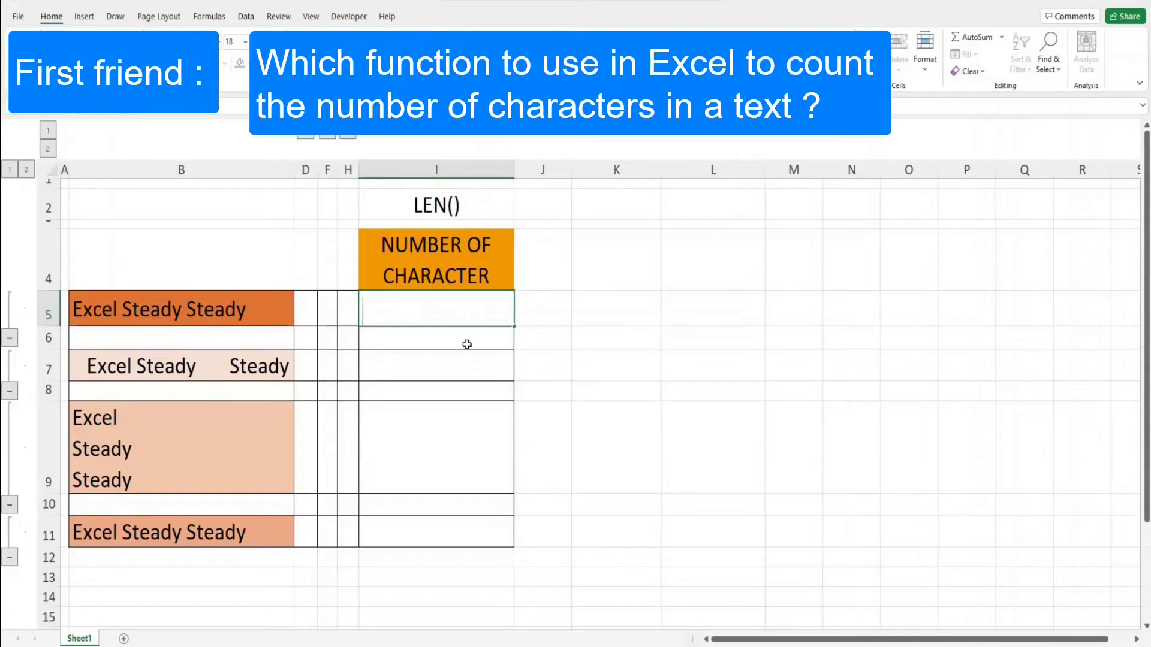
{"action": "type", "text": "="}
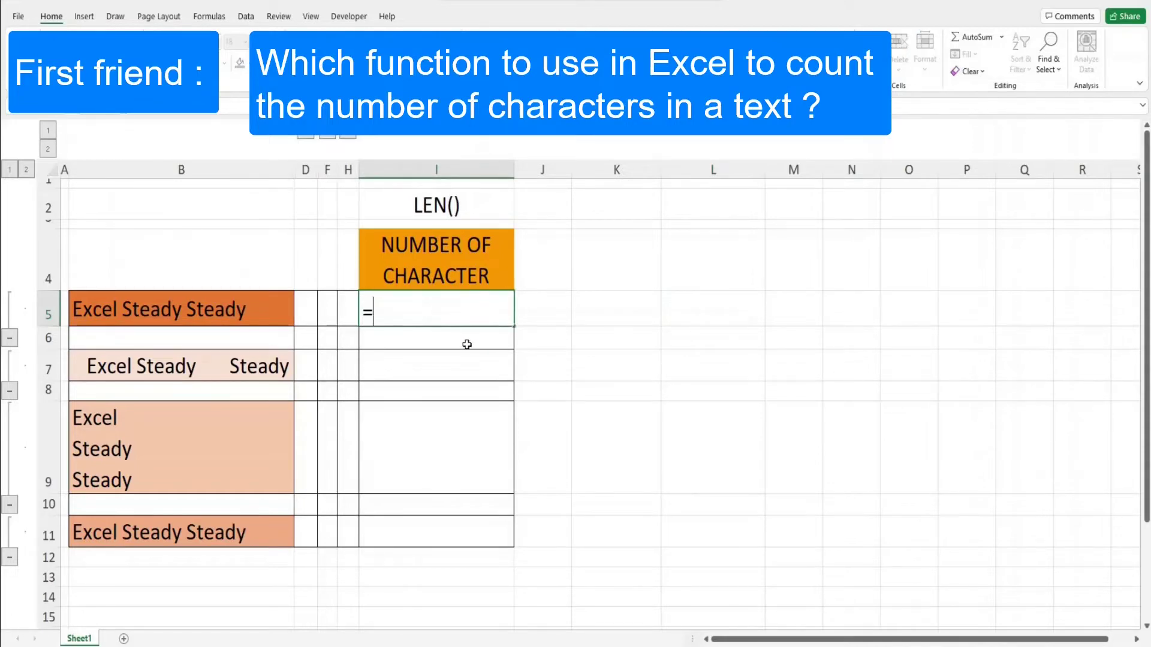
{"action": "type", "text": "LEN"}
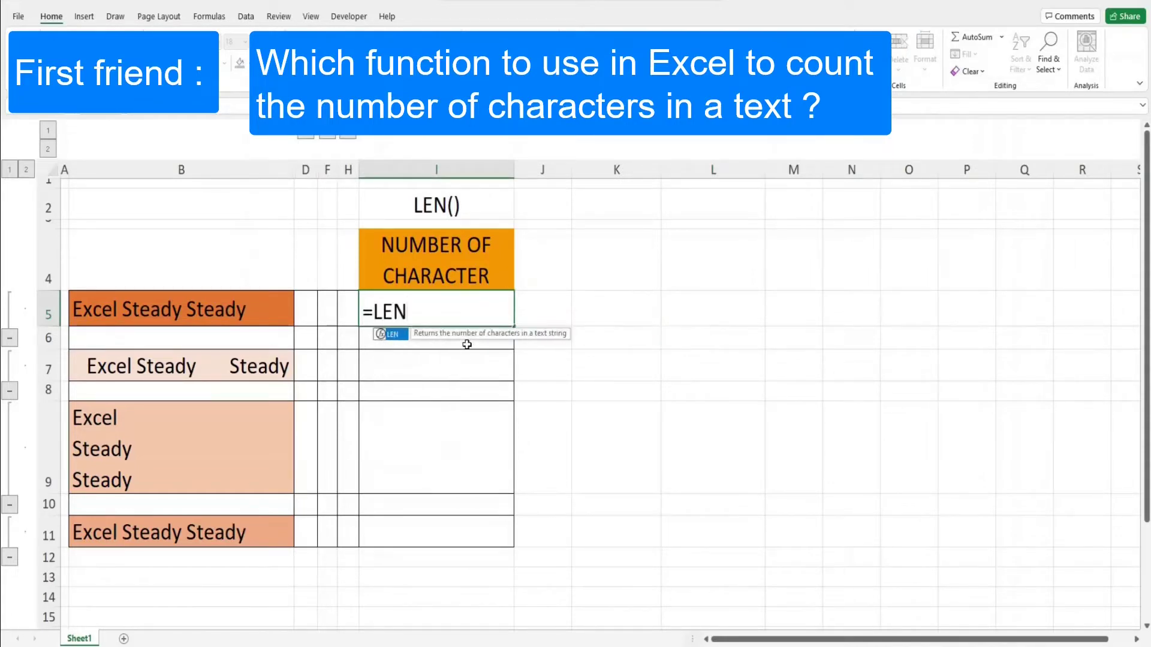
{"action": "type", "text": "("}
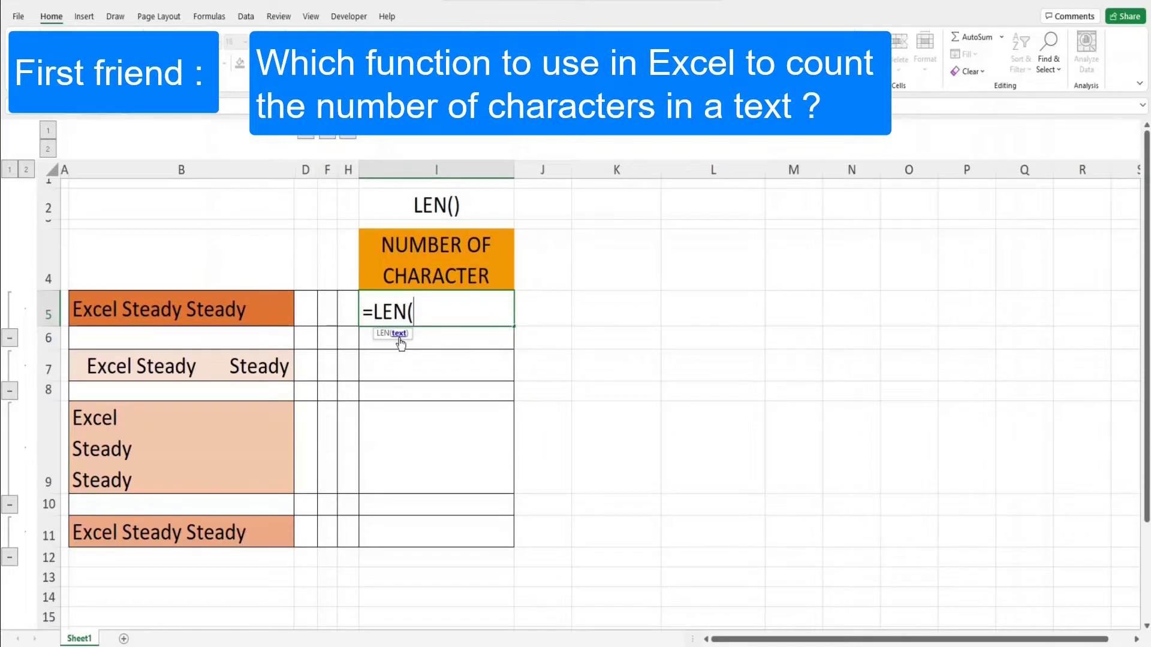
{"action": "left_click", "coordinate": [275, 311]}
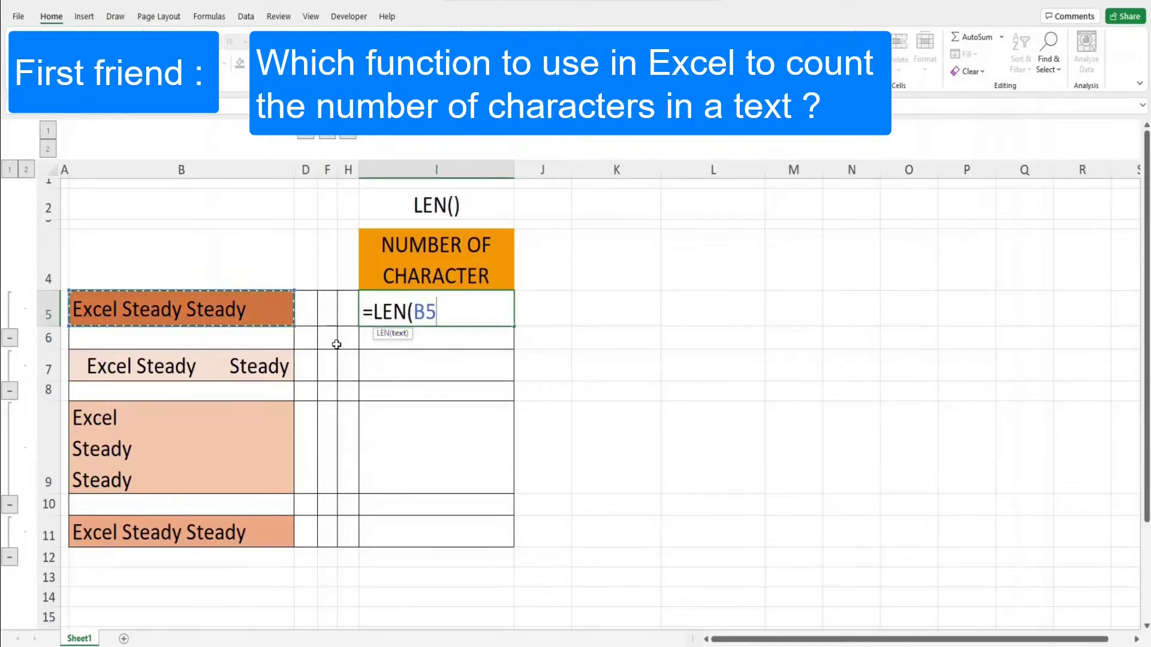
{"action": "type", "text": ")"}
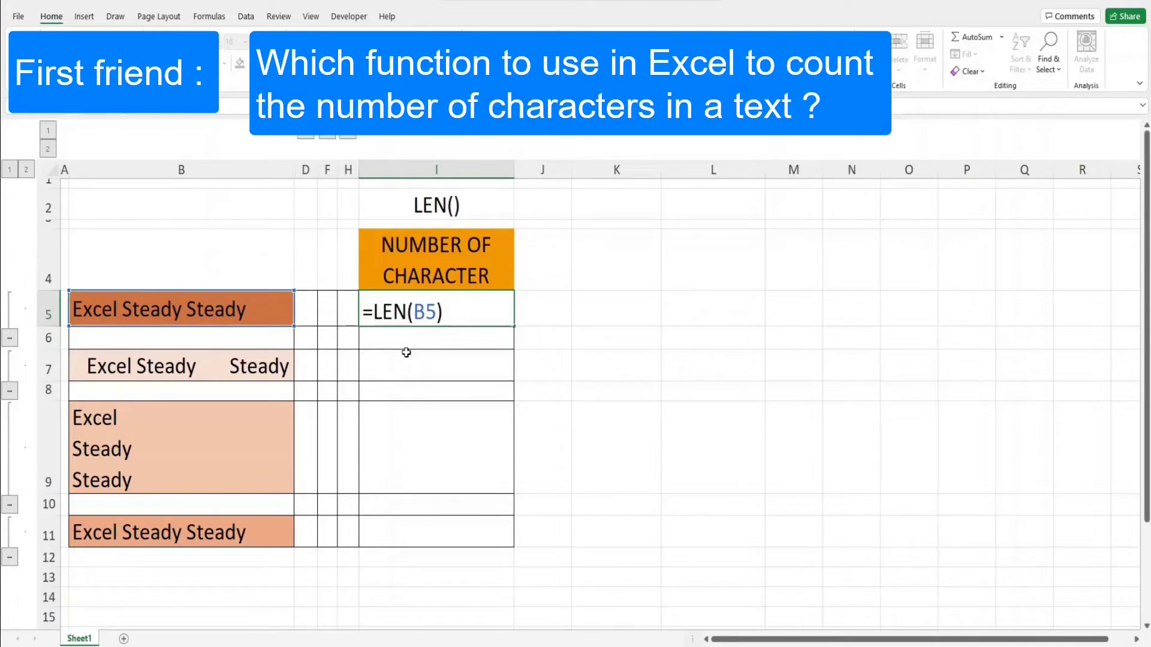
{"action": "key", "text": "Return"}
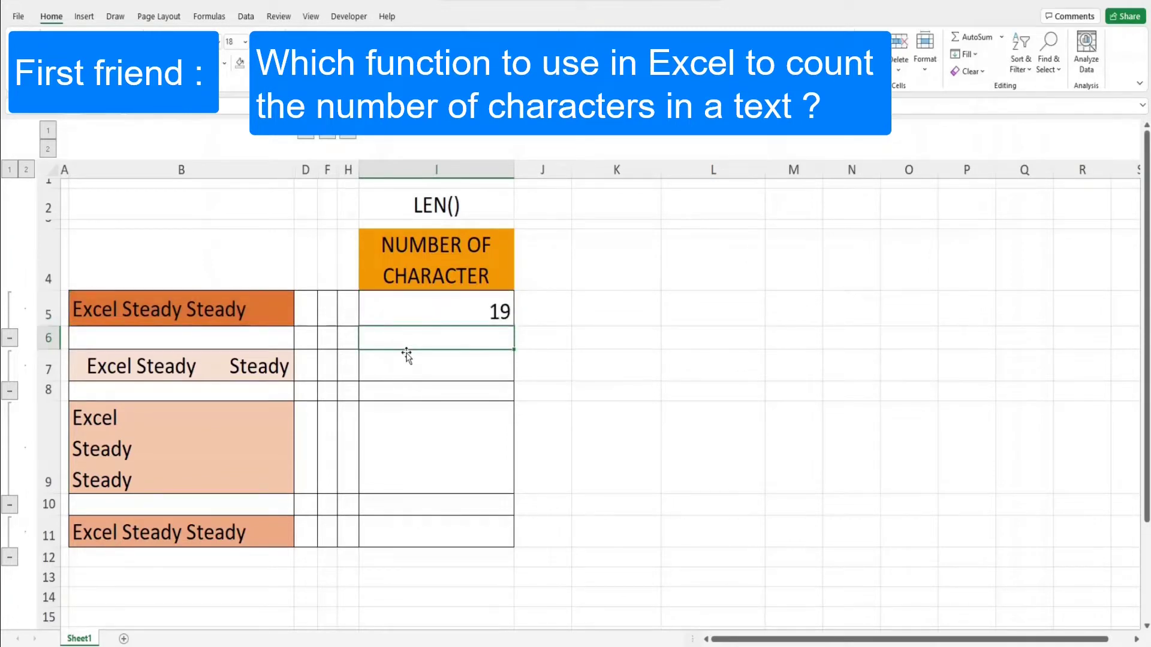
{"action": "left_click", "coordinate": [583, 343]}
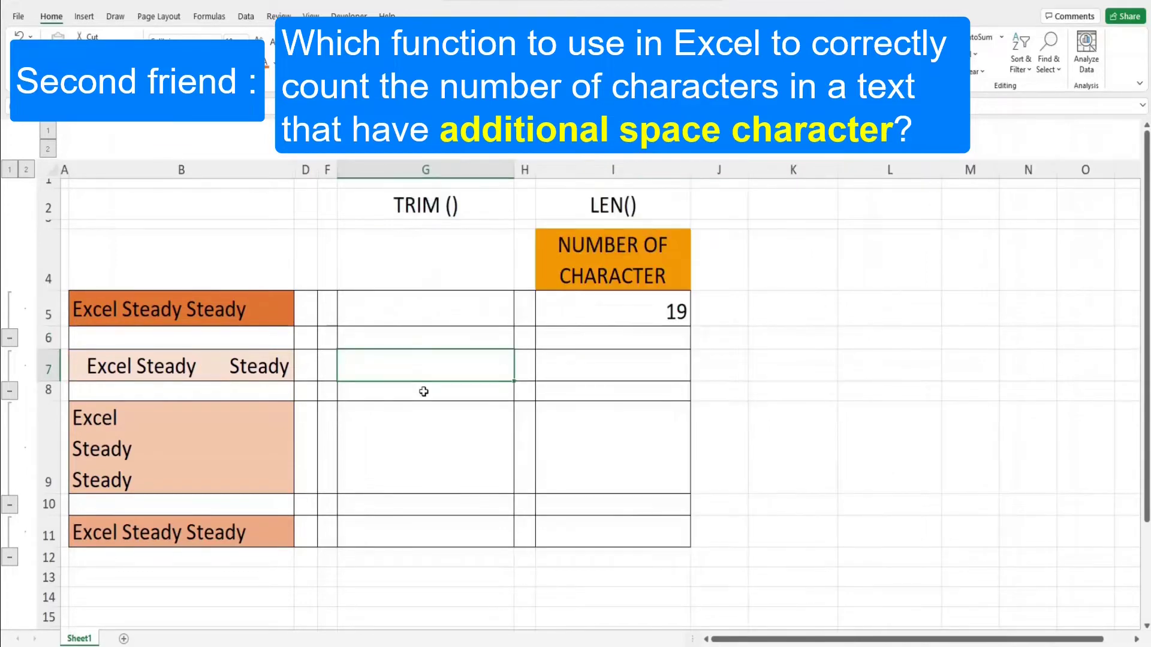
Enter =TRIM(B7) in cell G7 to remove the extra spaces, and widen column G slightly to fit the text
{"action": "type", "text": "="}
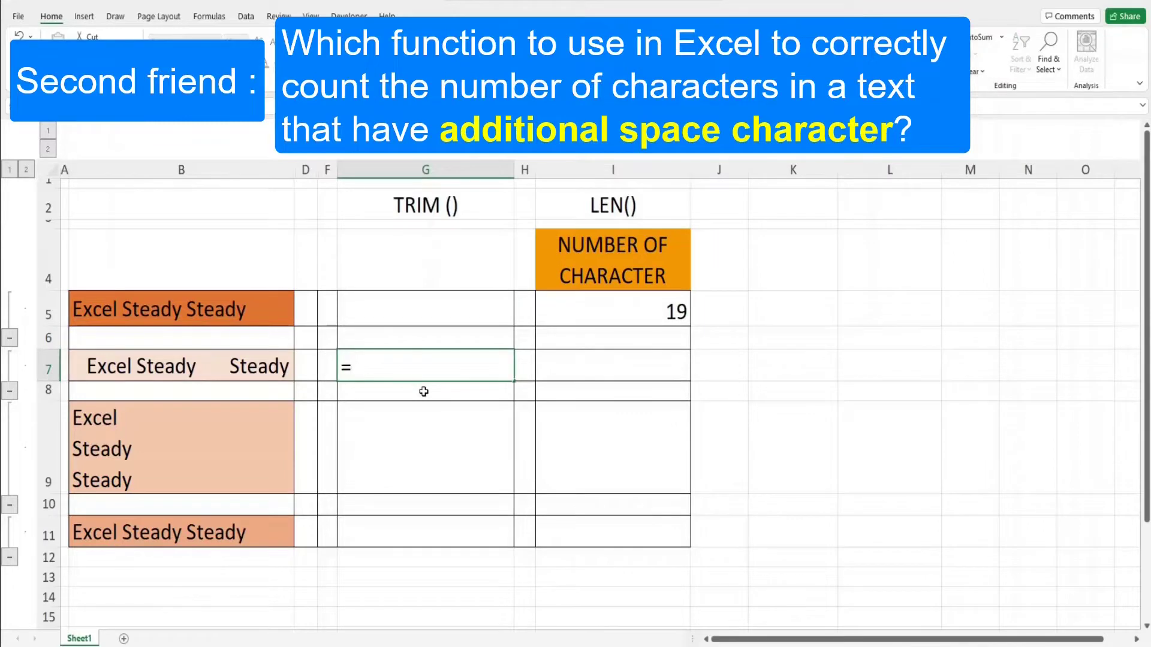
{"action": "type", "text": "TRIM"}
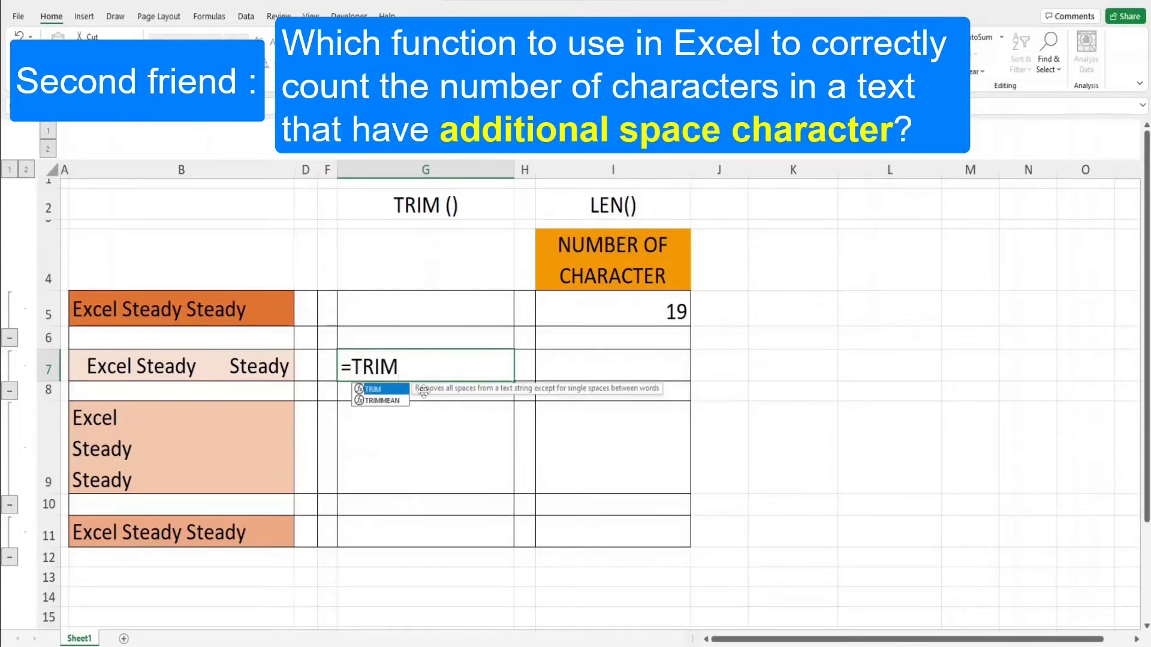
{"action": "type", "text": "("}
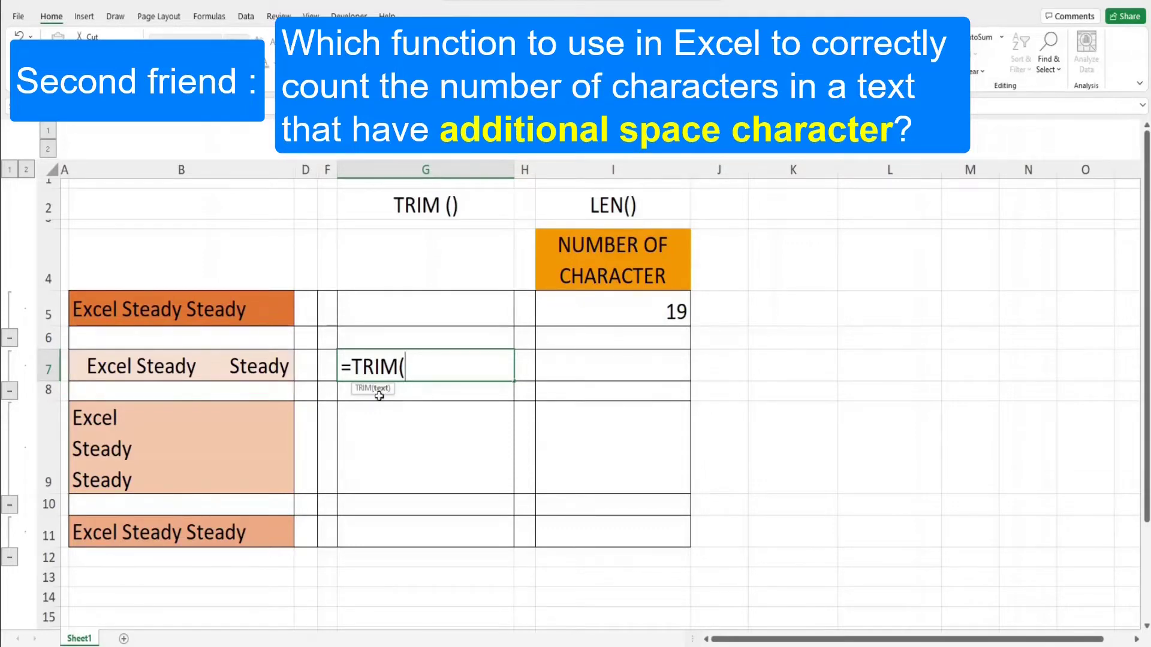
{"action": "left_click", "coordinate": [285, 374]}
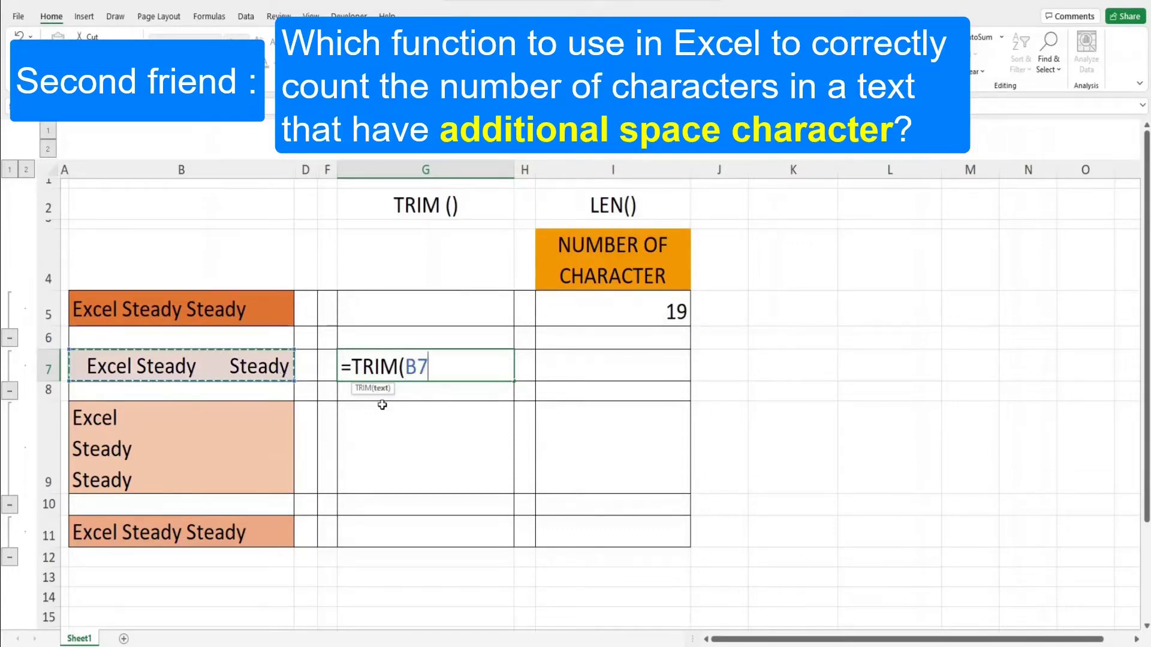
{"action": "type", "text": ")"}
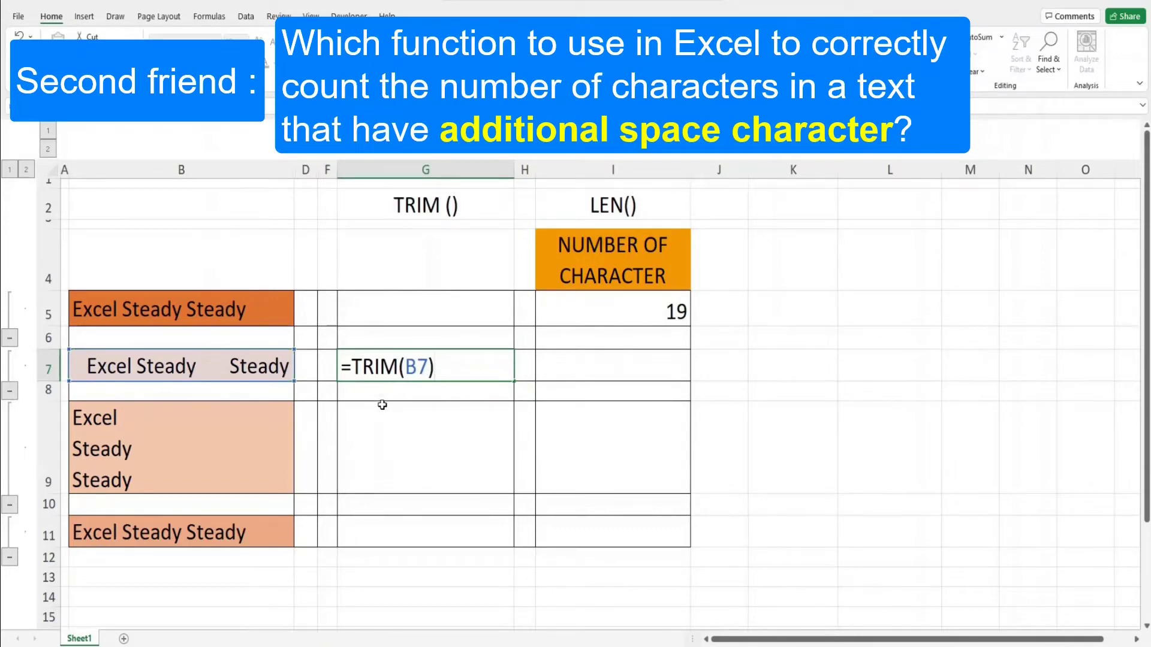
{"action": "key", "text": "Return"}
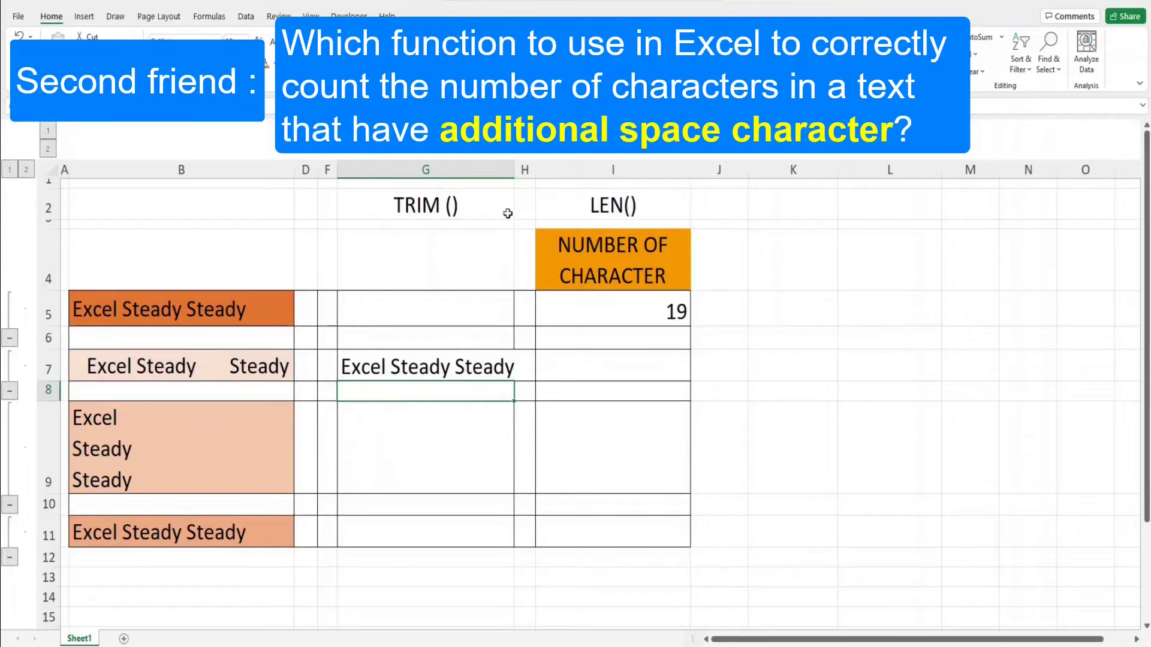
{"action": "left_click_drag", "start_coordinate": [515, 171], "coordinate": [524, 172]}
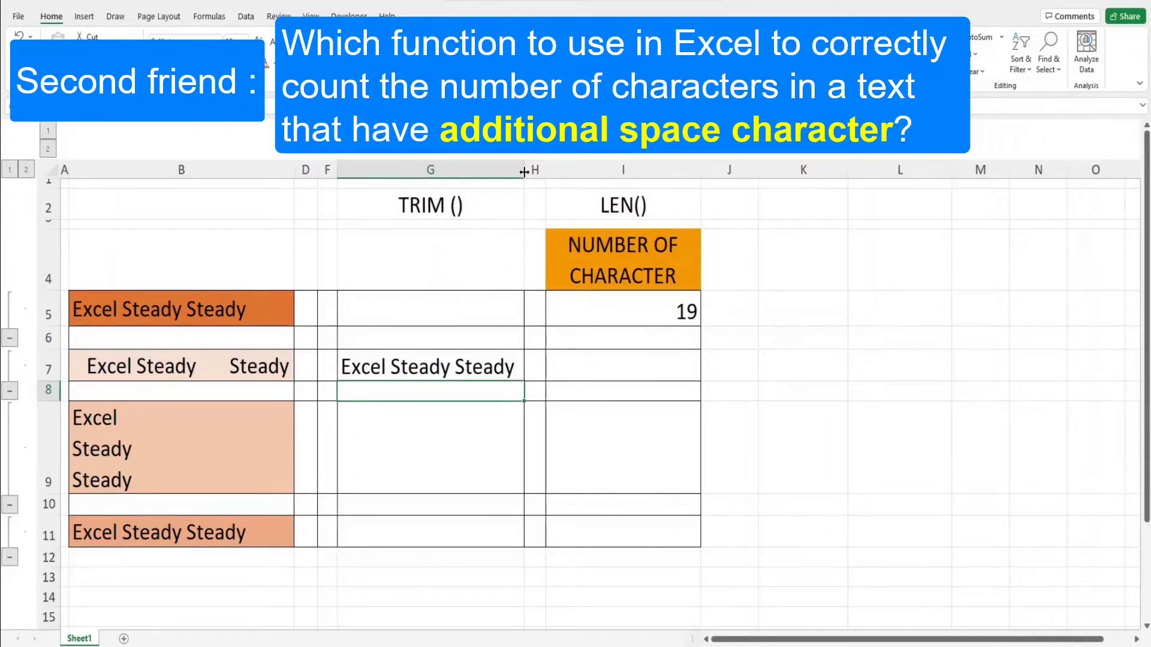
Enter the formula =LEN(G7) in cell I7 to count the characters of the trimmed text
{"action": "double_click", "coordinate": [587, 366]}
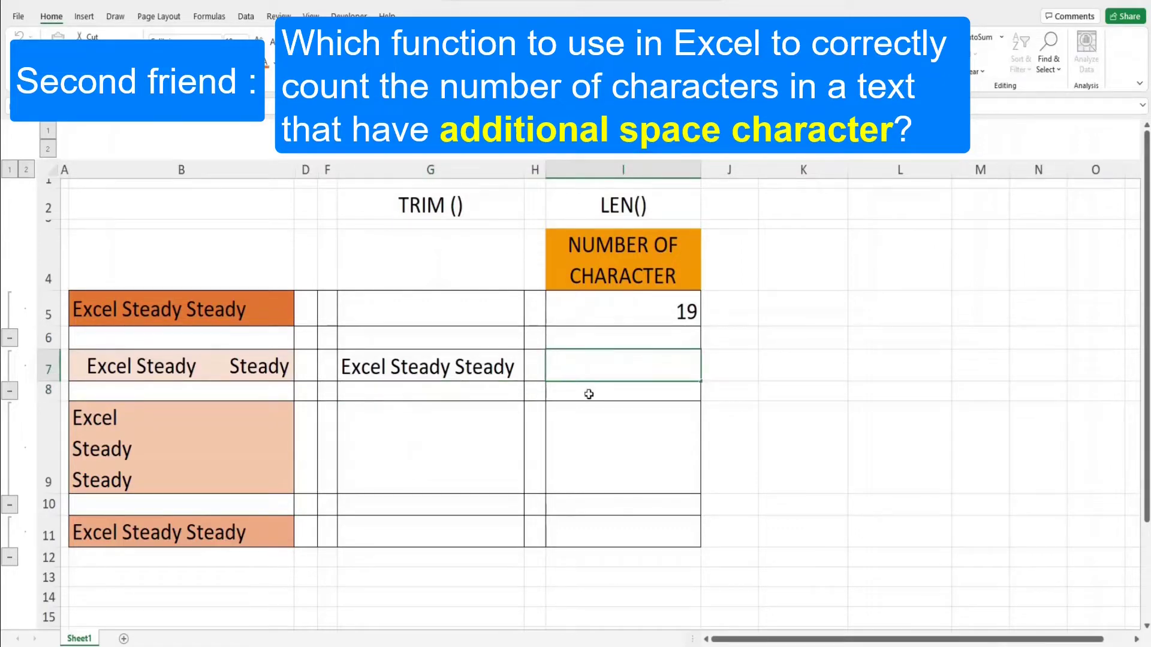
{"action": "type", "text": "=LEN"}
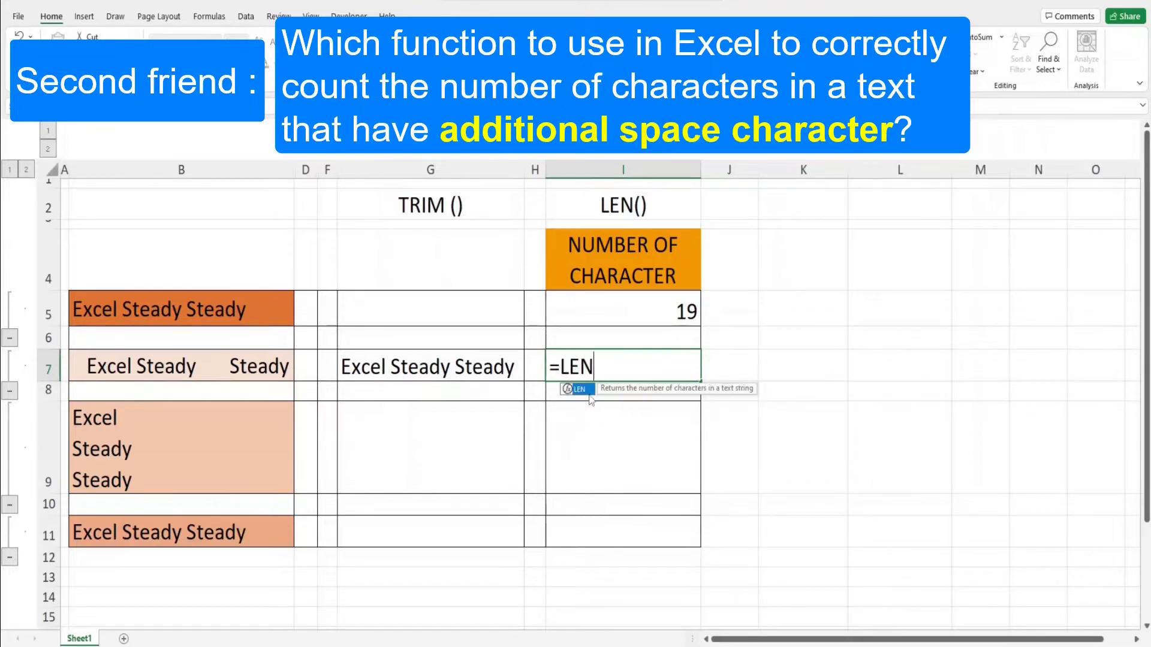
{"action": "type", "text": "("}
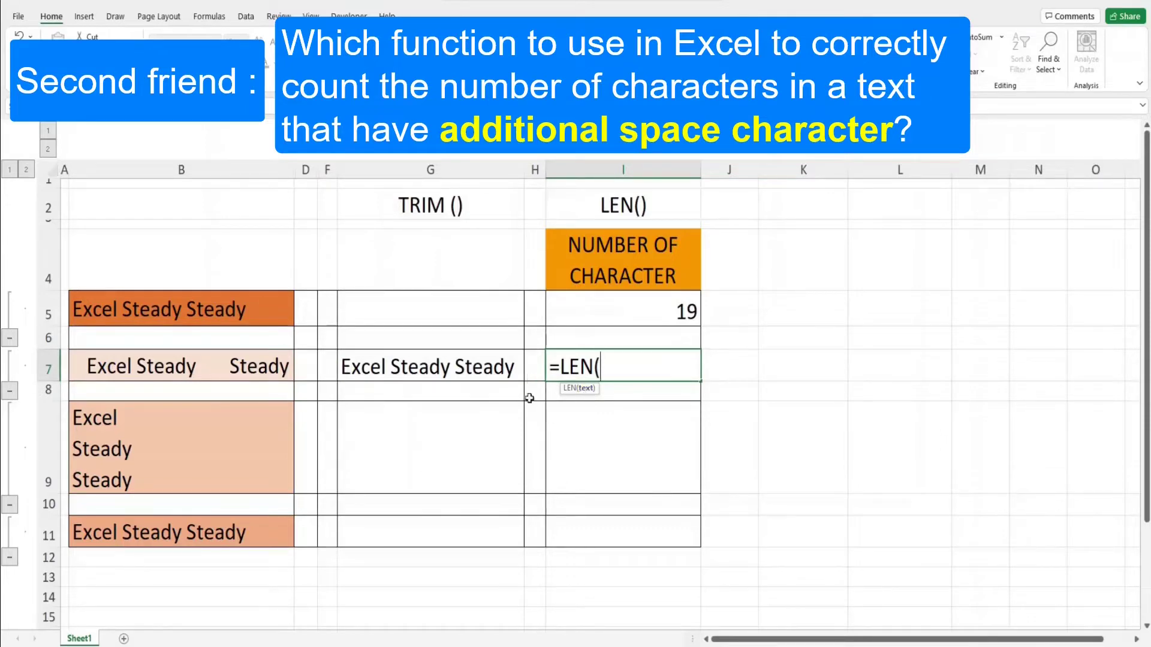
{"action": "left_click", "coordinate": [505, 372]}
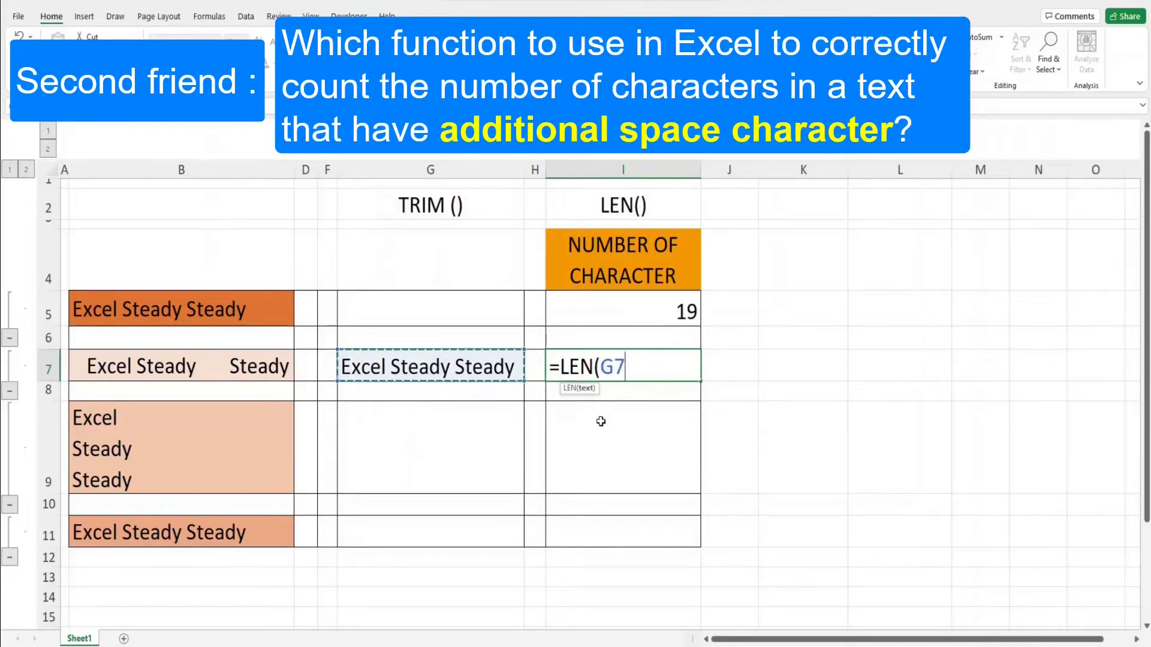
{"action": "type", "text": ")"}
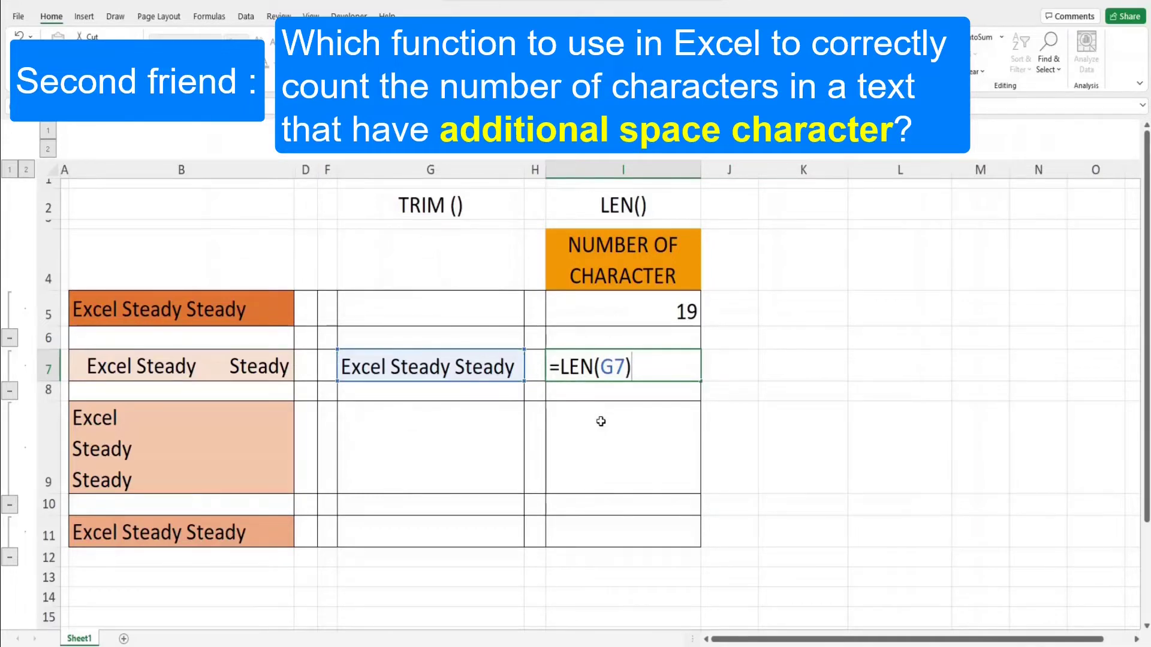
{"action": "key", "text": "Return"}
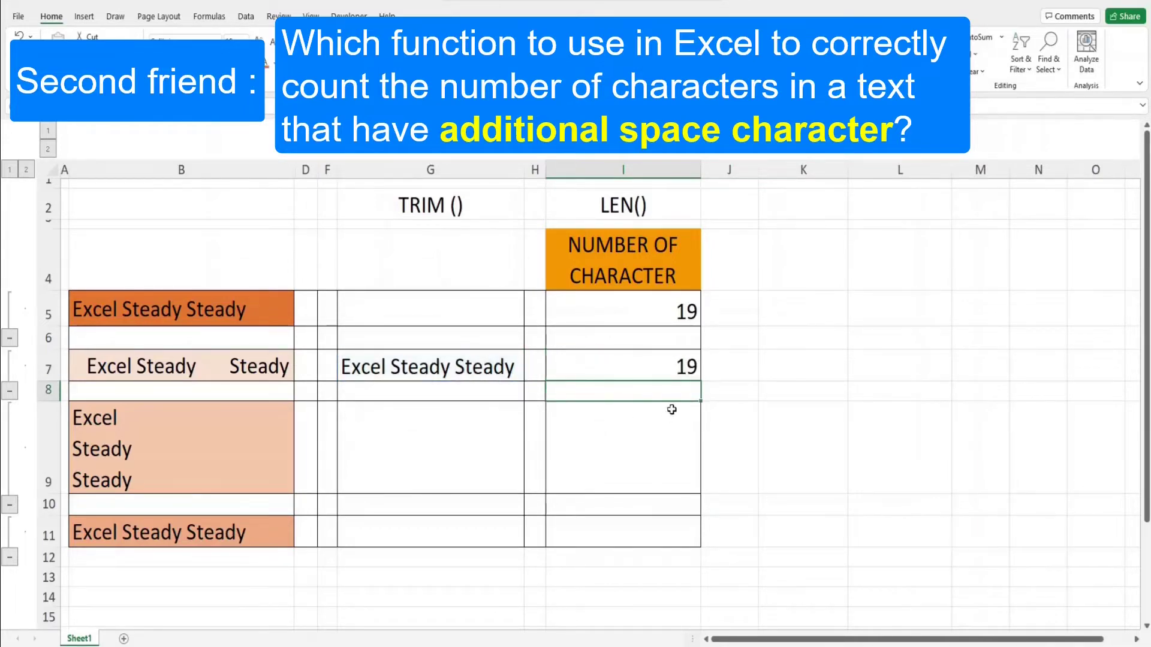
{"action": "left_click", "coordinate": [723, 391]}
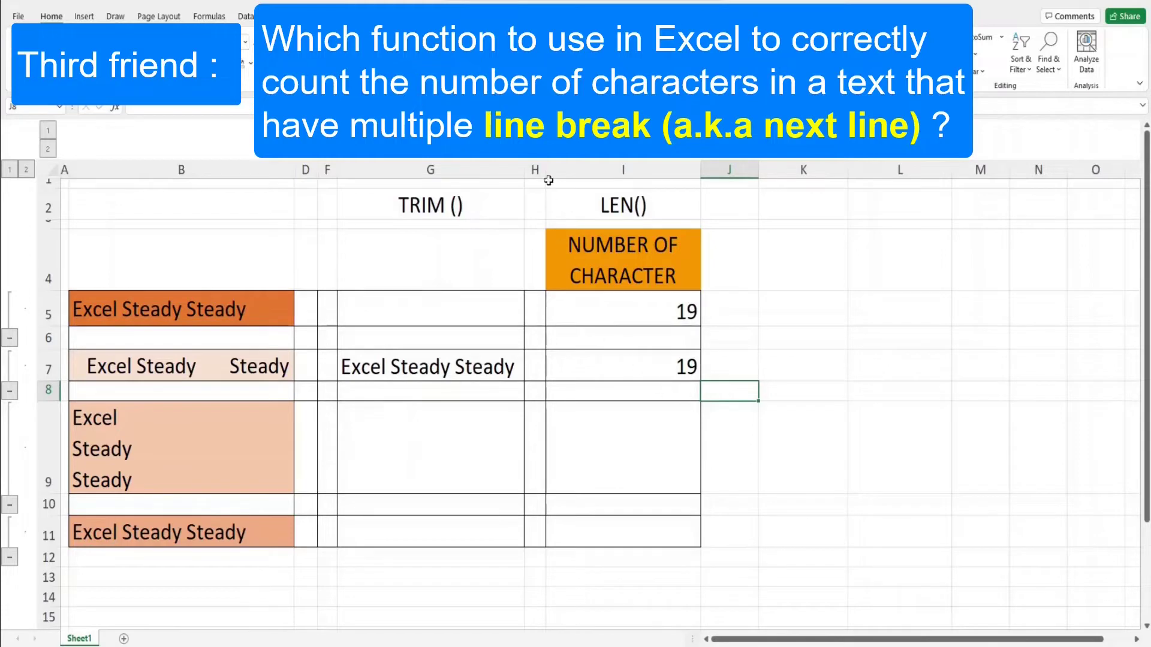
Show the grouped CLEAN column E instead of the TRIM column G, and enter =CLEAN(B9) in cell E9 to remove the line breaks
{"action": "left_click", "coordinate": [531, 157]}
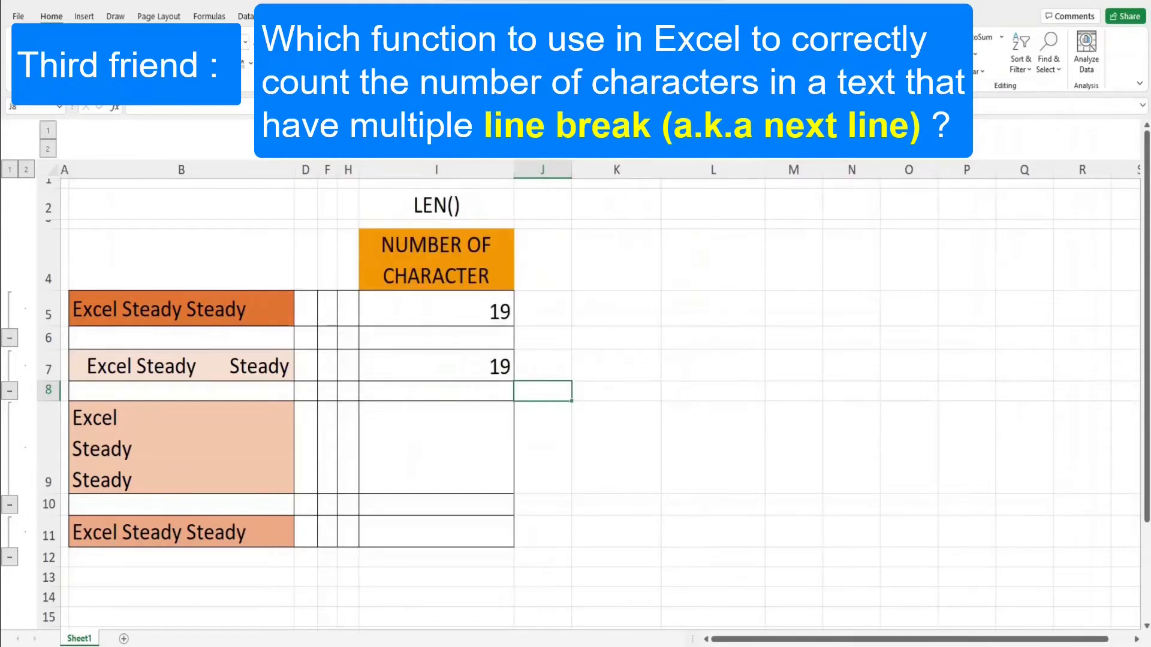
{"action": "left_click", "coordinate": [327, 131]}
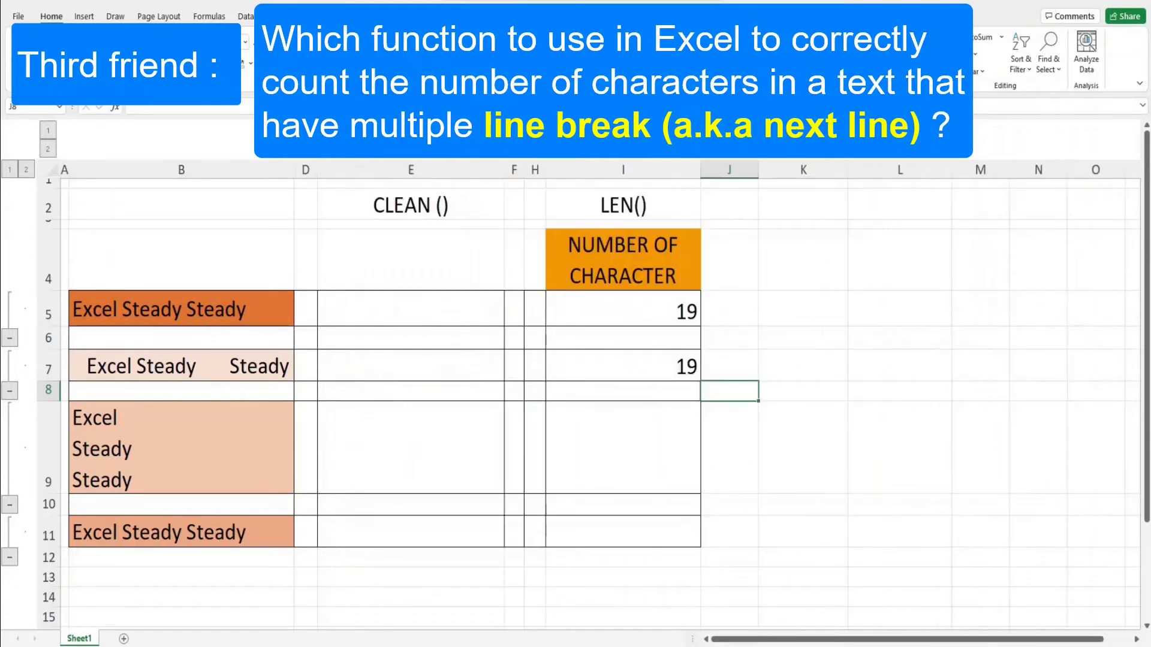
{"action": "left_click", "coordinate": [397, 454]}
{"action": "double_click", "coordinate": [397, 454]}
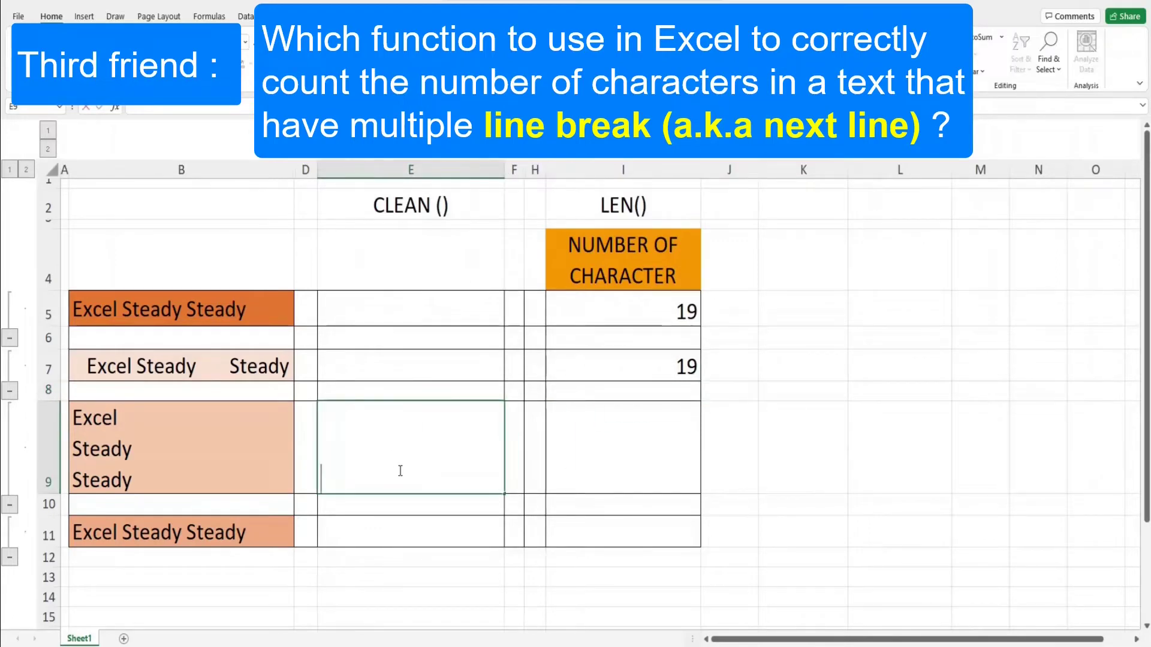
{"action": "type", "text": "=CLE"}
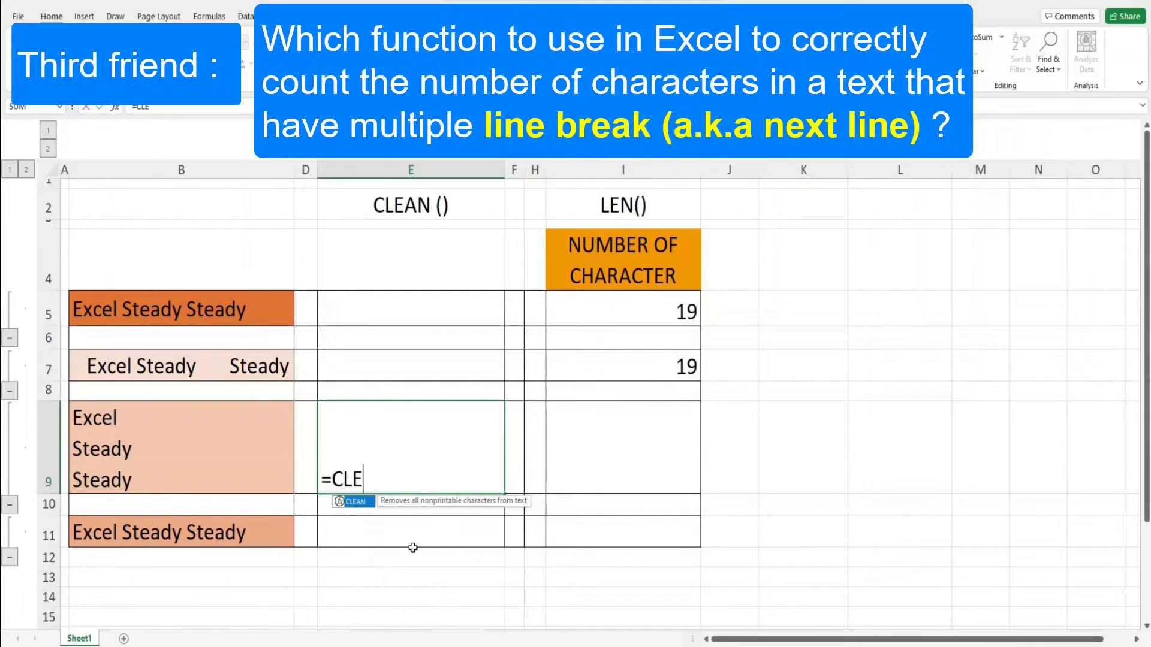
{"action": "type", "text": "AN("}
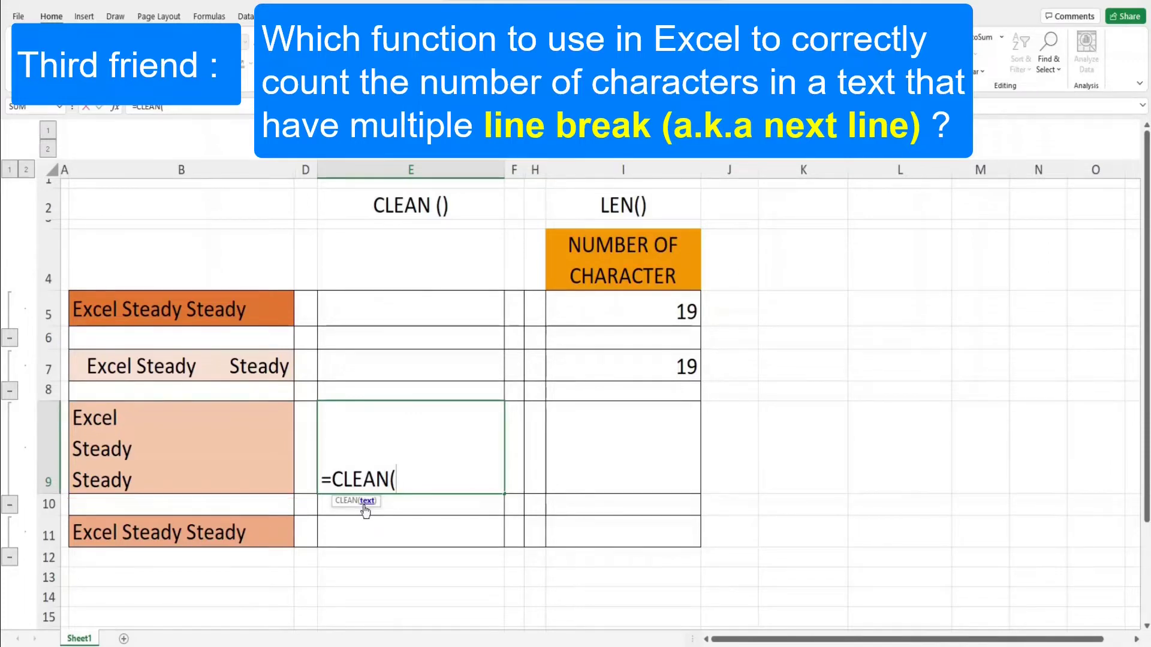
{"action": "left_click", "coordinate": [252, 479]}
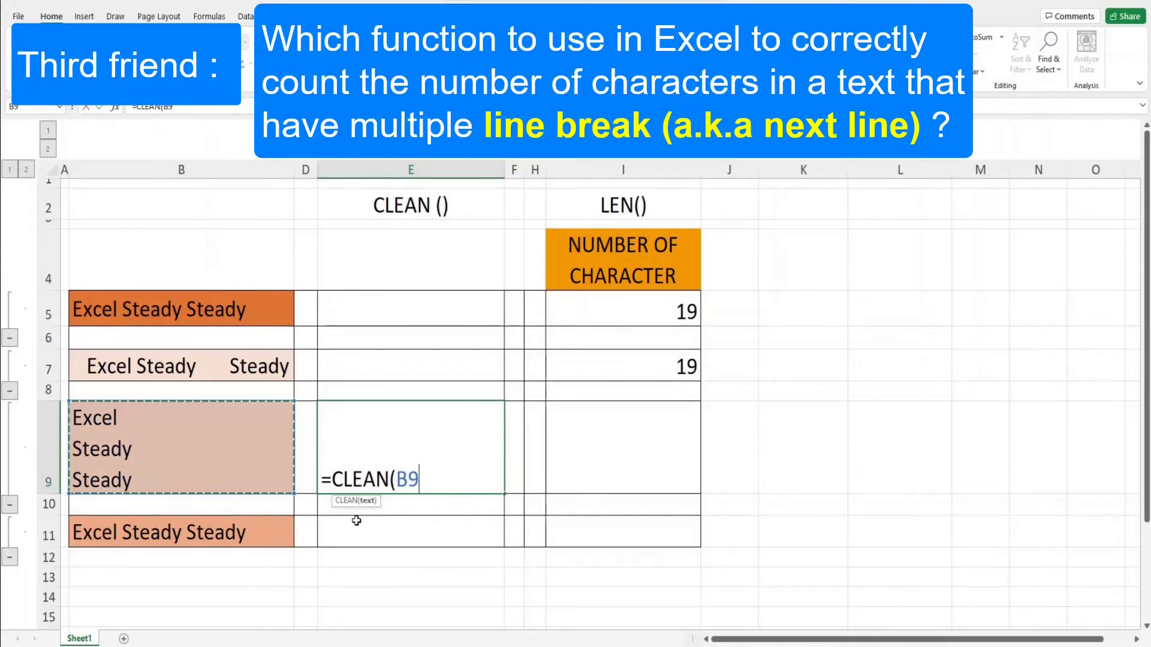
{"action": "type", "text": ")"}
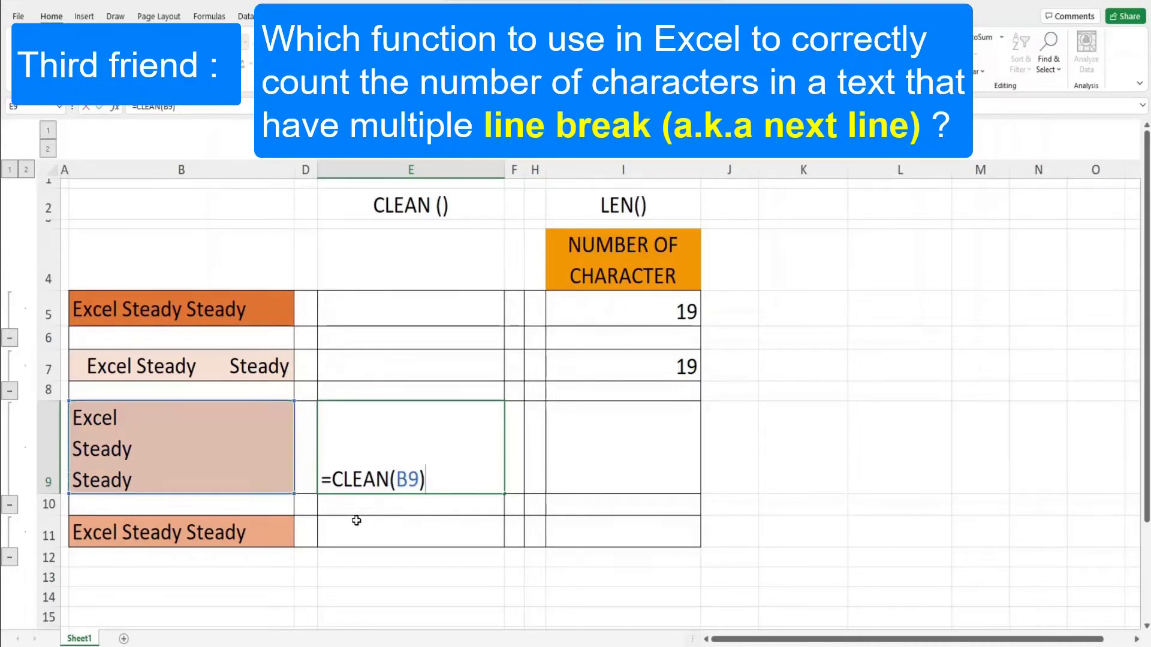
{"action": "key", "text": "Return"}
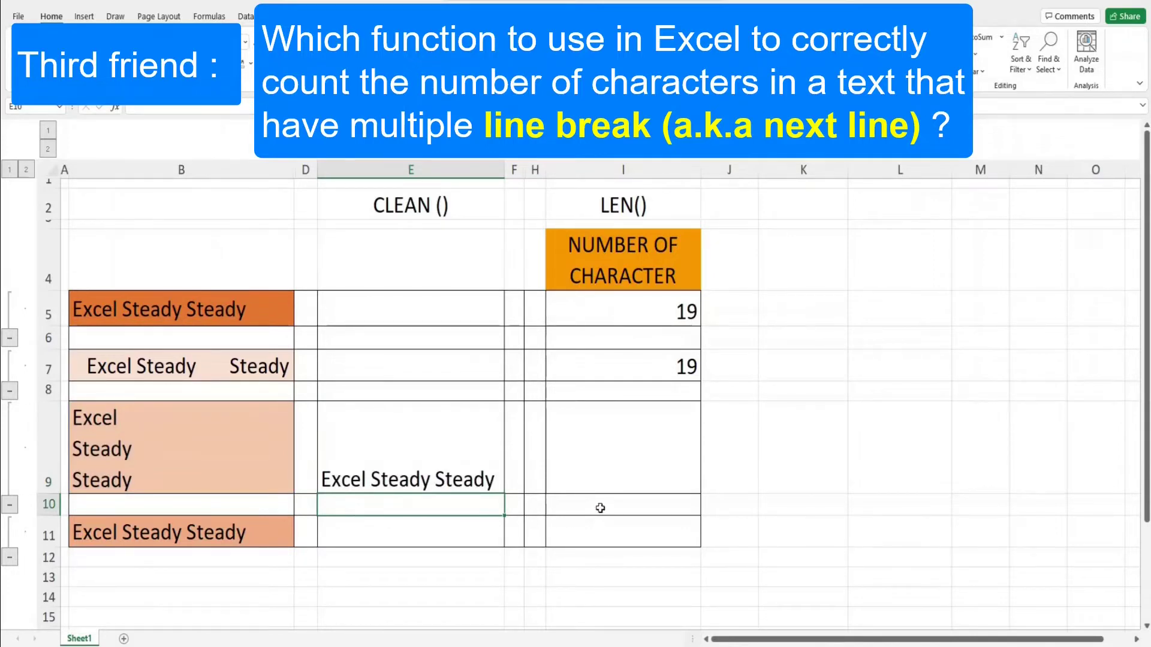
Enter the formula =LEN(E9) in cell I9 to count the characters of the cleaned text
{"action": "left_click", "coordinate": [609, 484]}
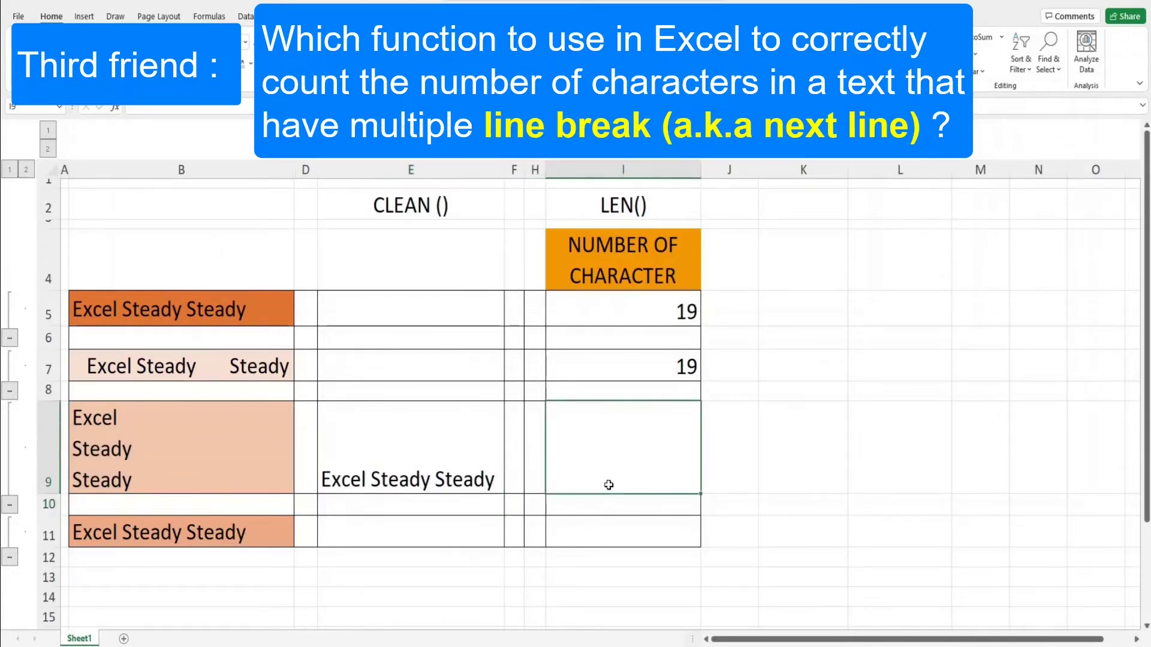
{"action": "double_click", "coordinate": [609, 484]}
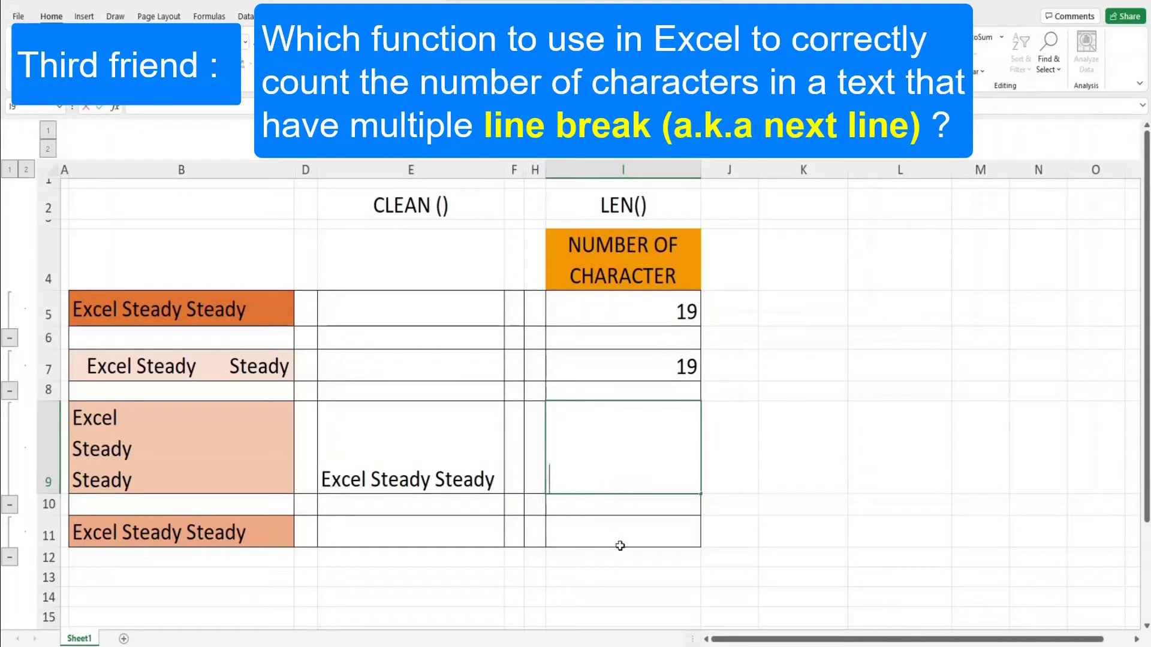
{"action": "type", "text": "=LEN"}
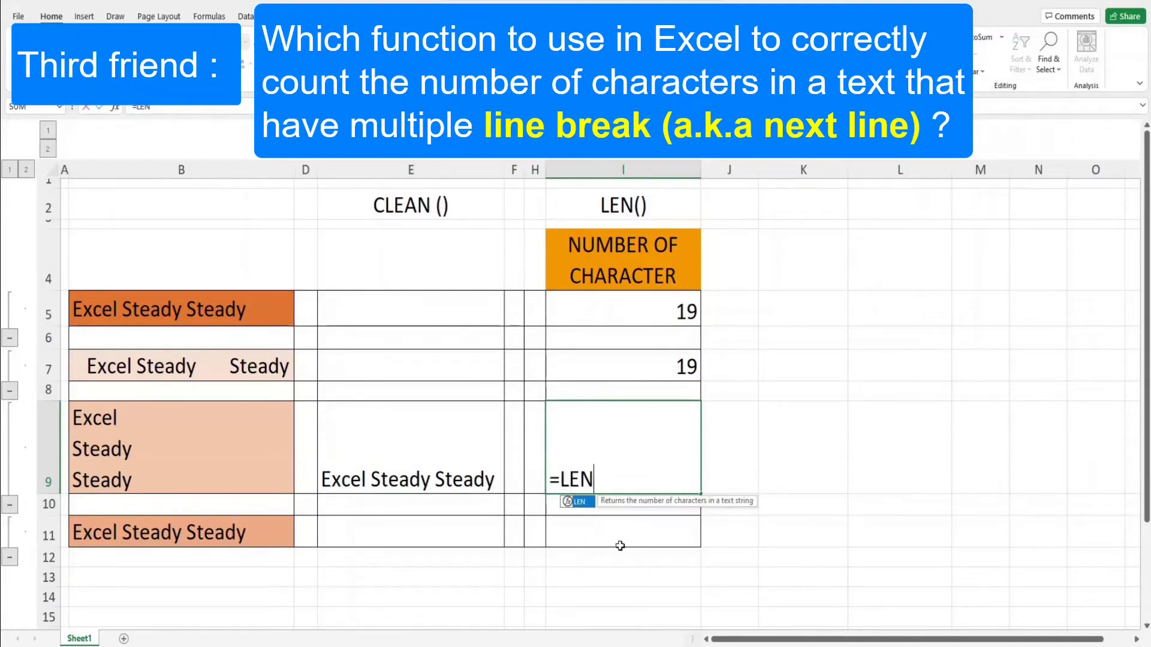
{"action": "type", "text": "("}
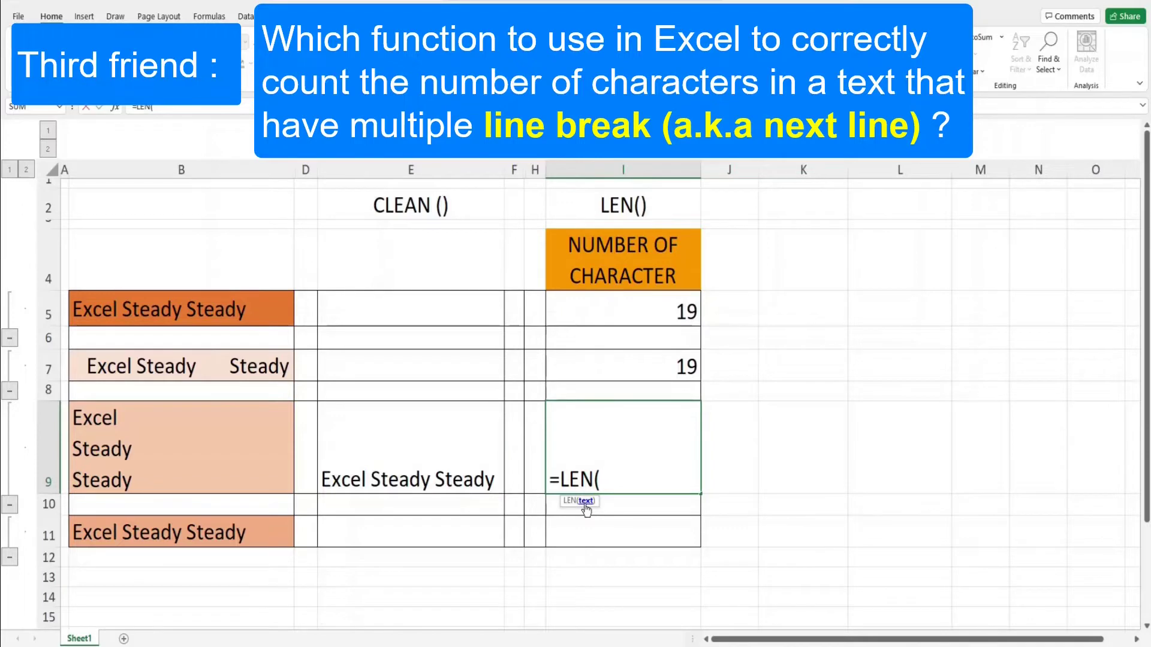
{"action": "left_click", "coordinate": [474, 486]}
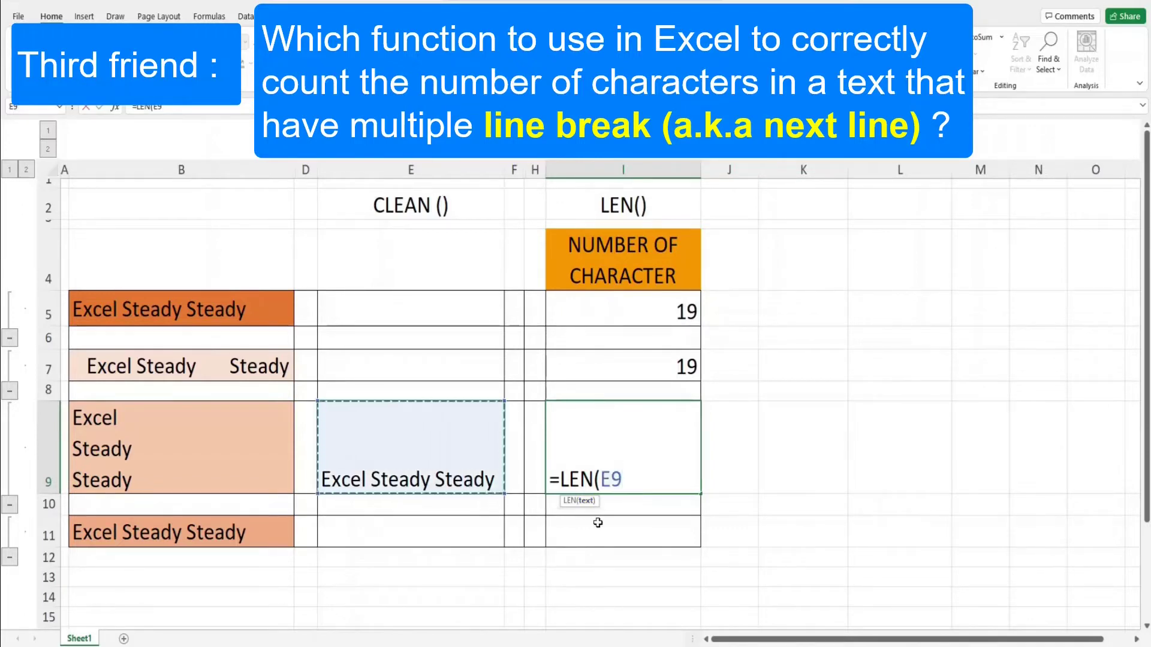
{"action": "type", "text": ")"}
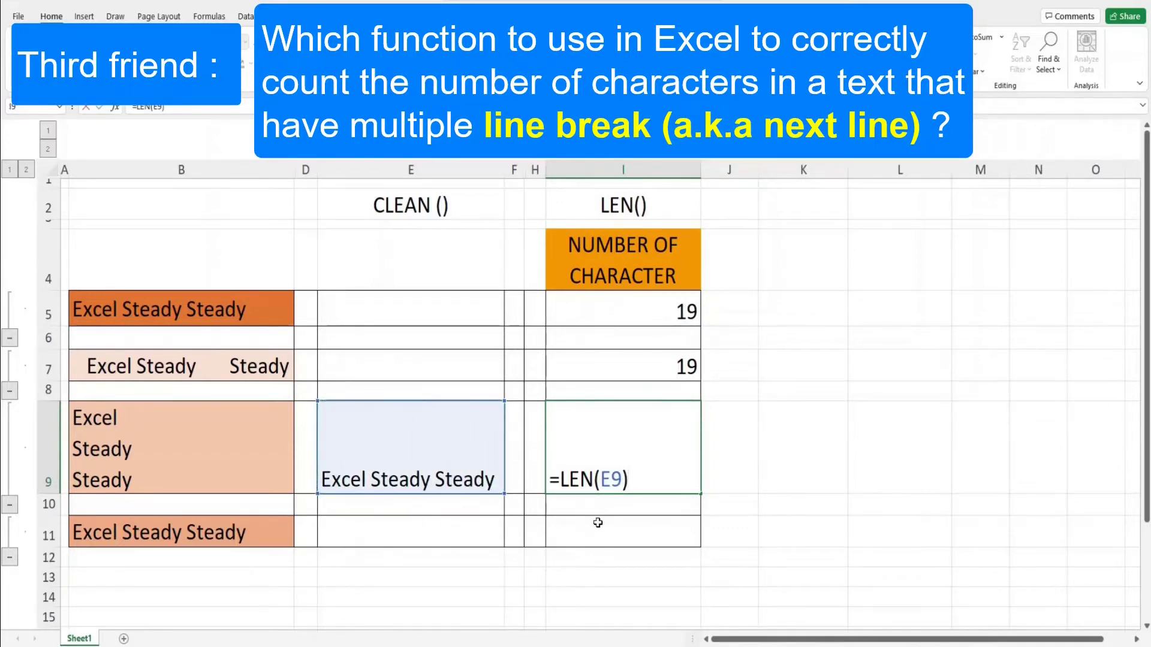
{"action": "key", "text": "Return"}
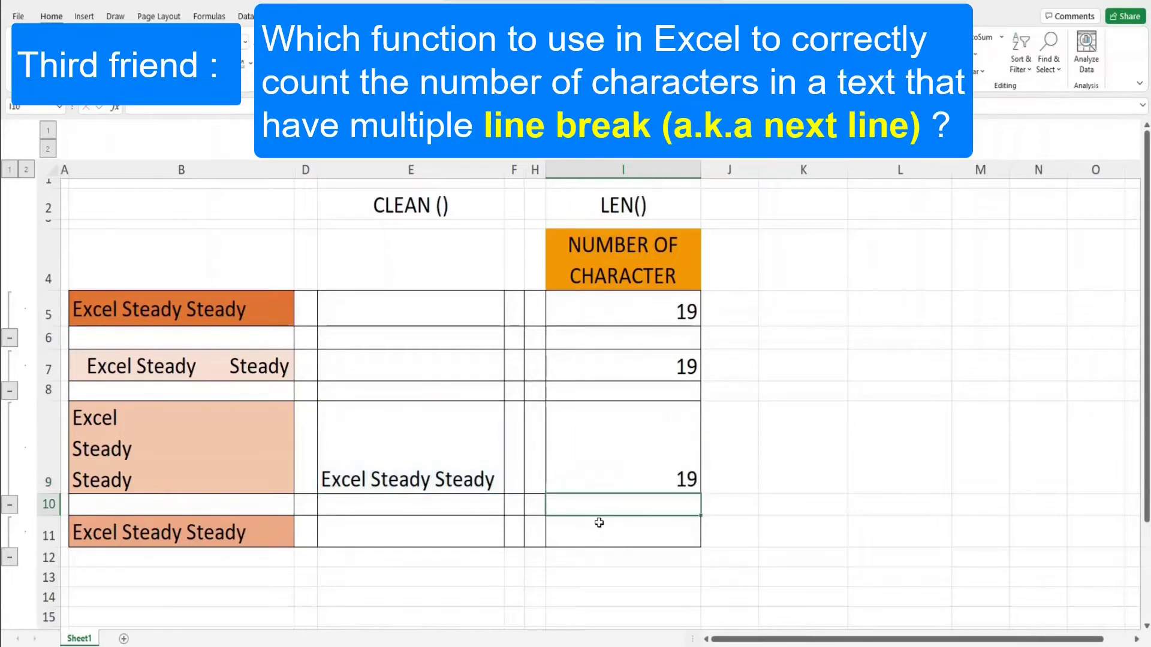
{"action": "left_click", "coordinate": [719, 535]}
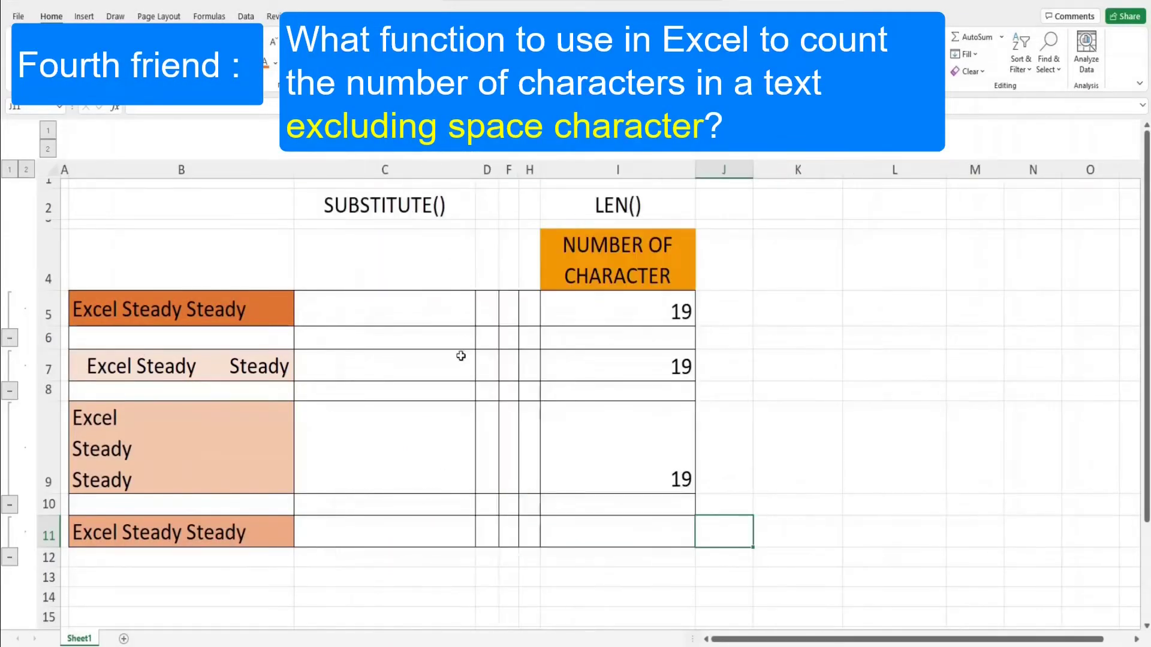
Enter the formula =SUBSTITUTE(B11," ","") in cell C11 to remove every space from the fourth text
{"action": "double_click", "coordinate": [430, 541]}
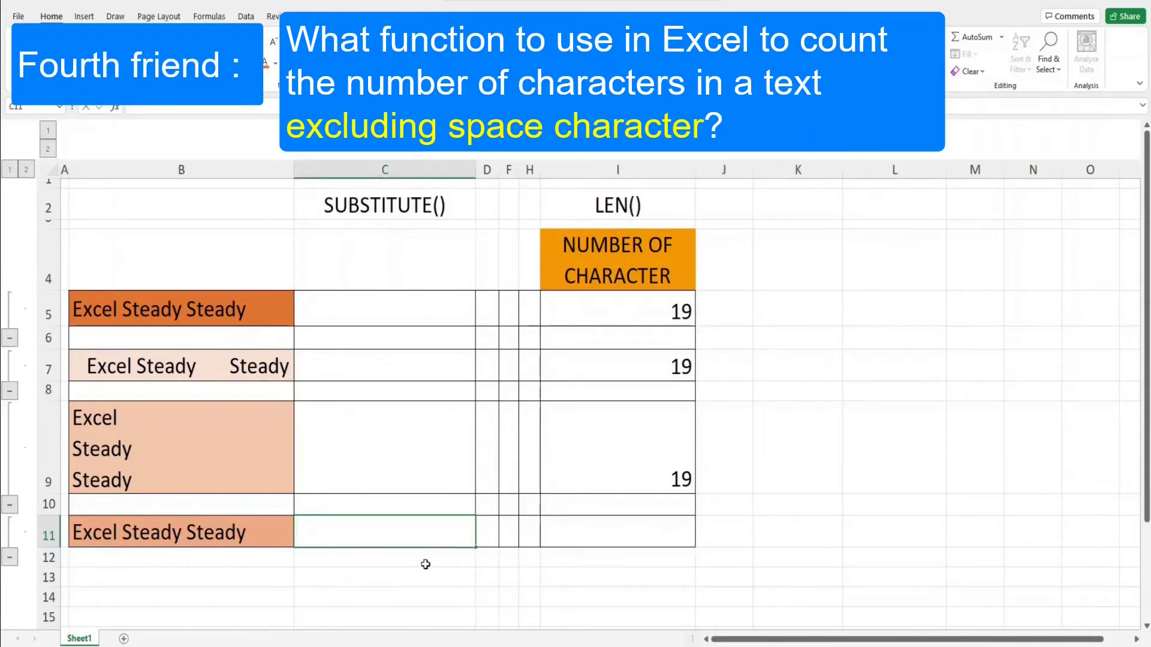
{"action": "type", "text": "=SU"}
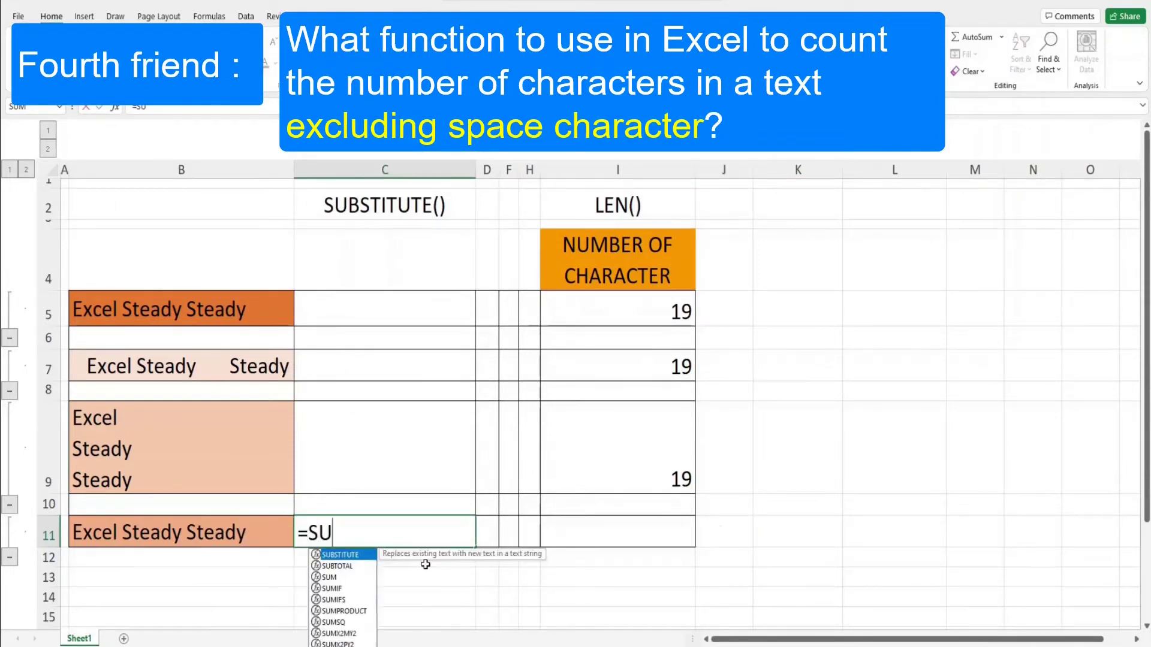
{"action": "type", "text": "BST"}
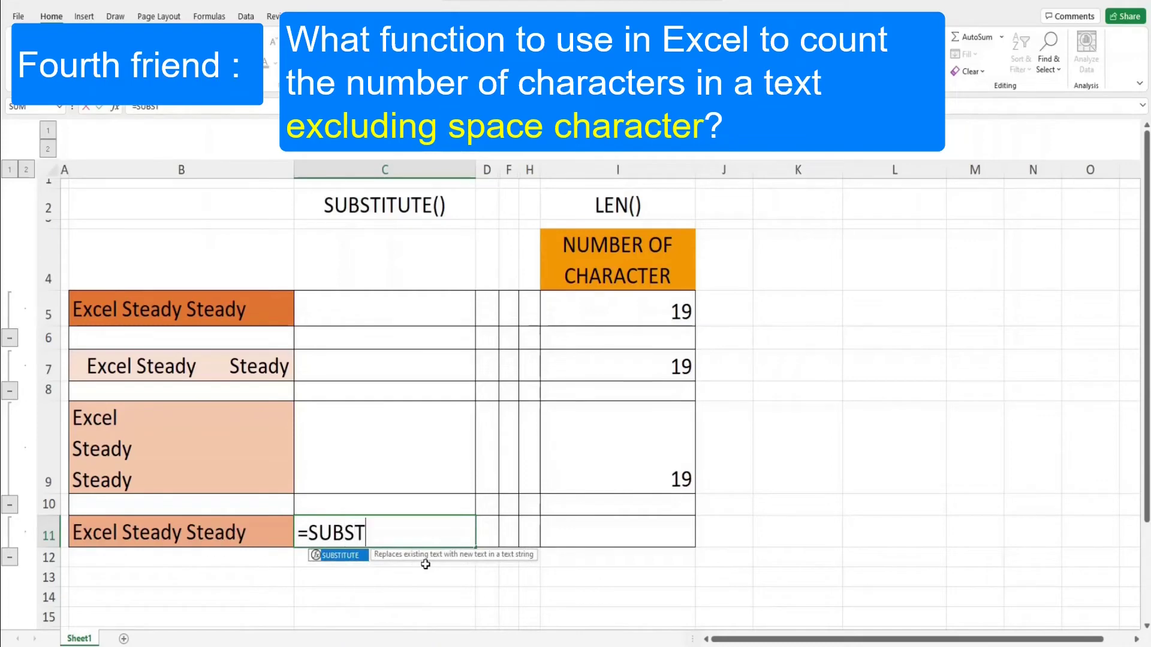
{"action": "type", "text": "ITUTE"}
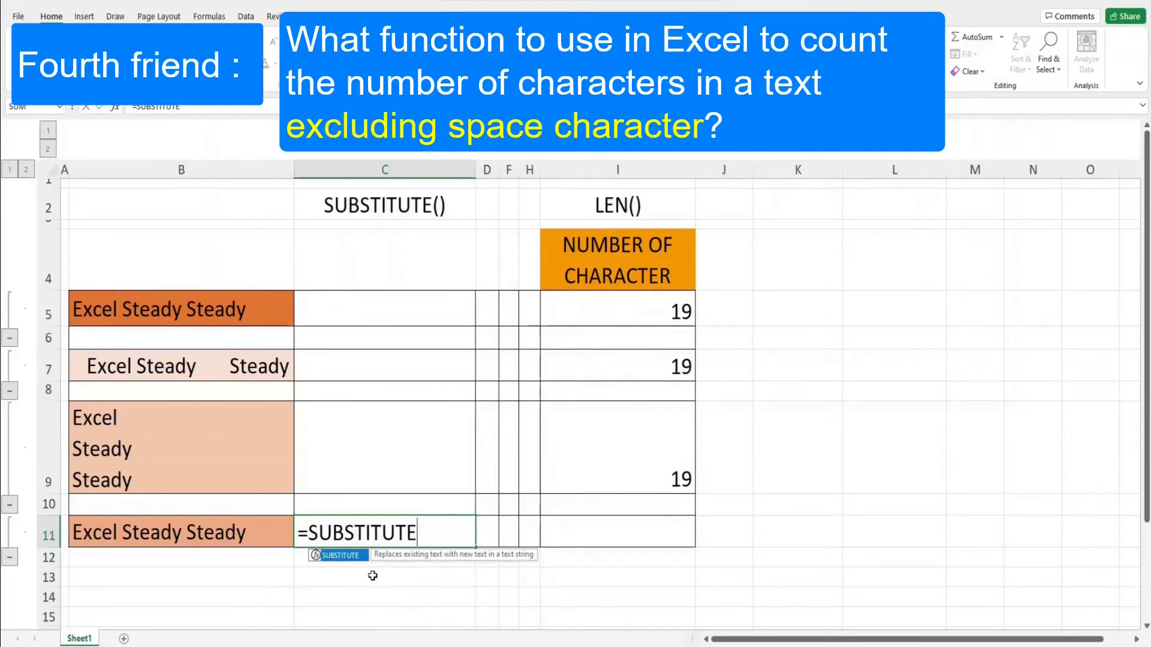
{"action": "type", "text": "("}
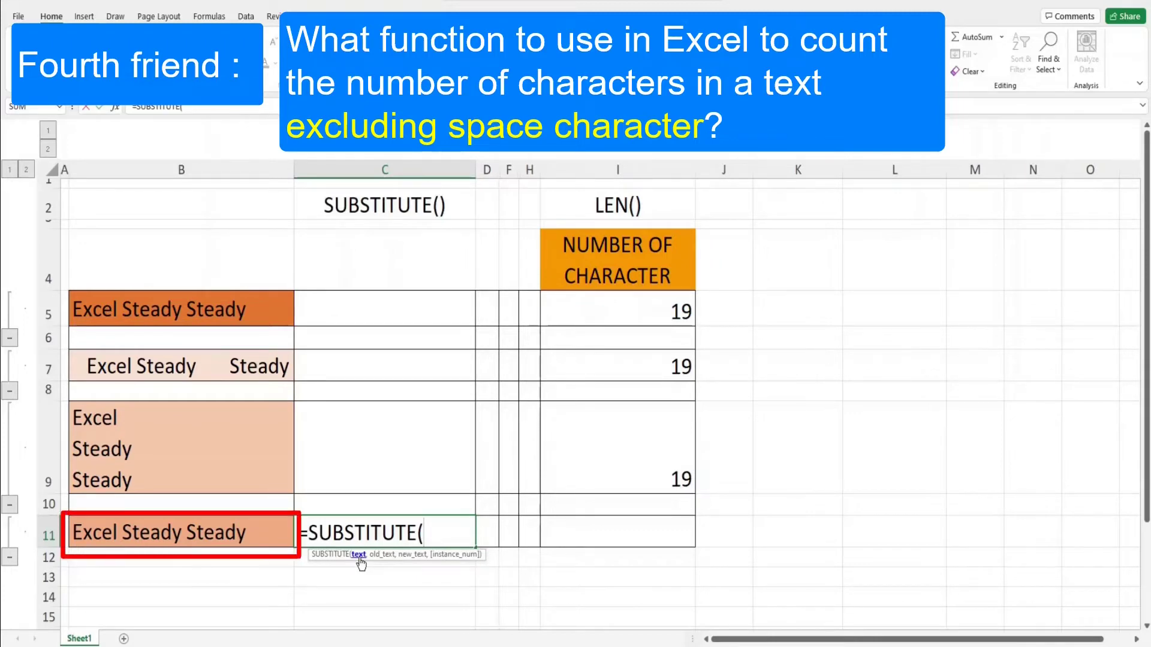
{"action": "left_click", "coordinate": [271, 536]}
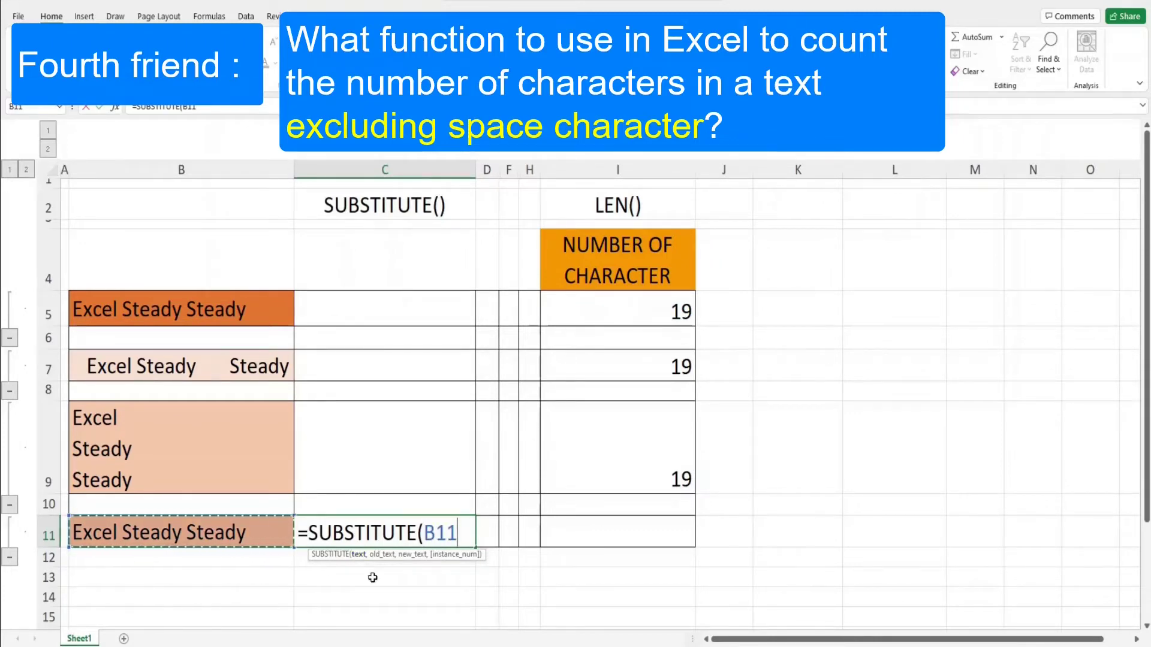
{"action": "type", "text": ","}
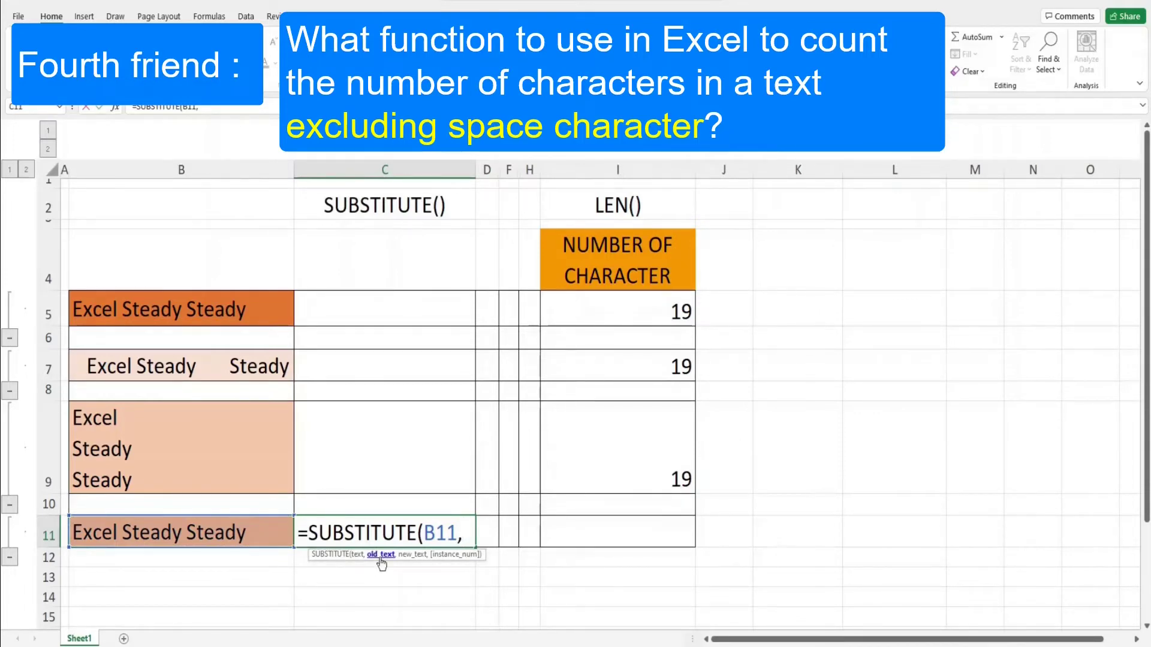
{"action": "type", "text": "\" \",\"\""}
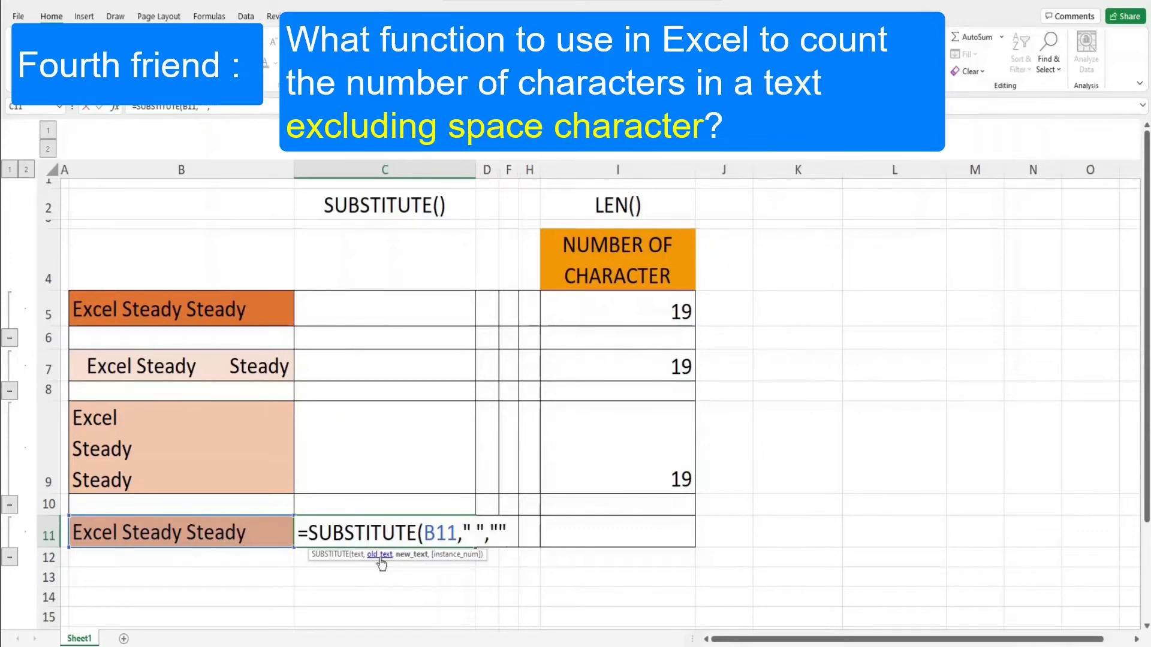
{"action": "type", "text": ")"}
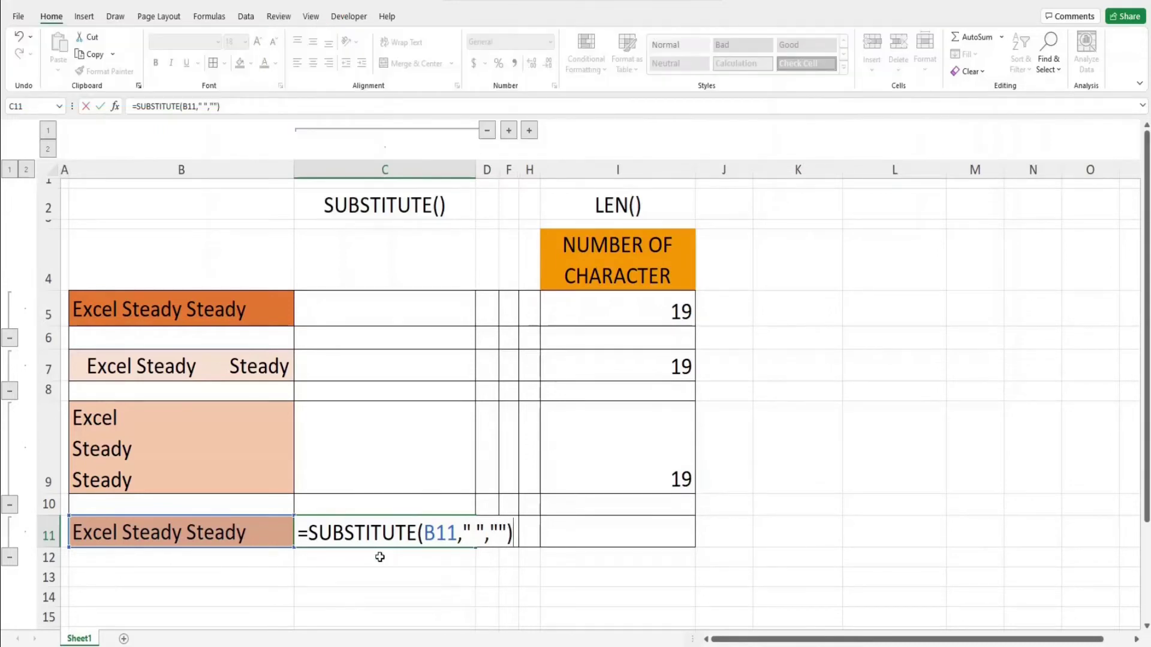
{"action": "key", "text": "Return"}
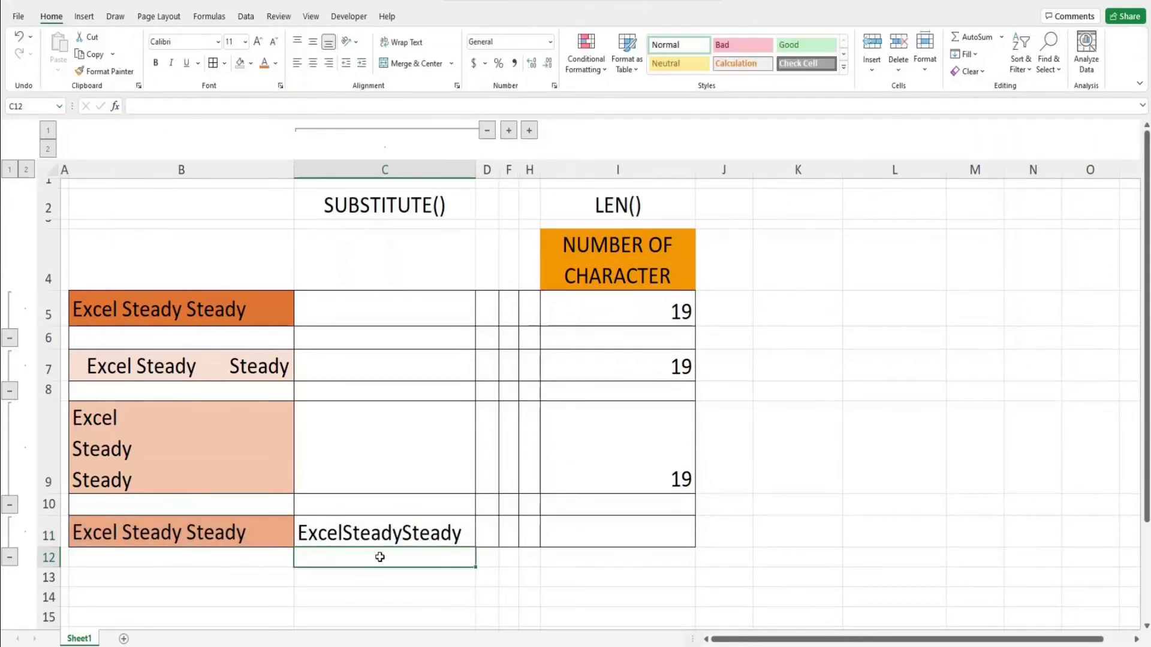
Enter the formula =LEN(C11) in cell I11 to count the characters of the text without spaces
{"action": "double_click", "coordinate": [606, 531]}
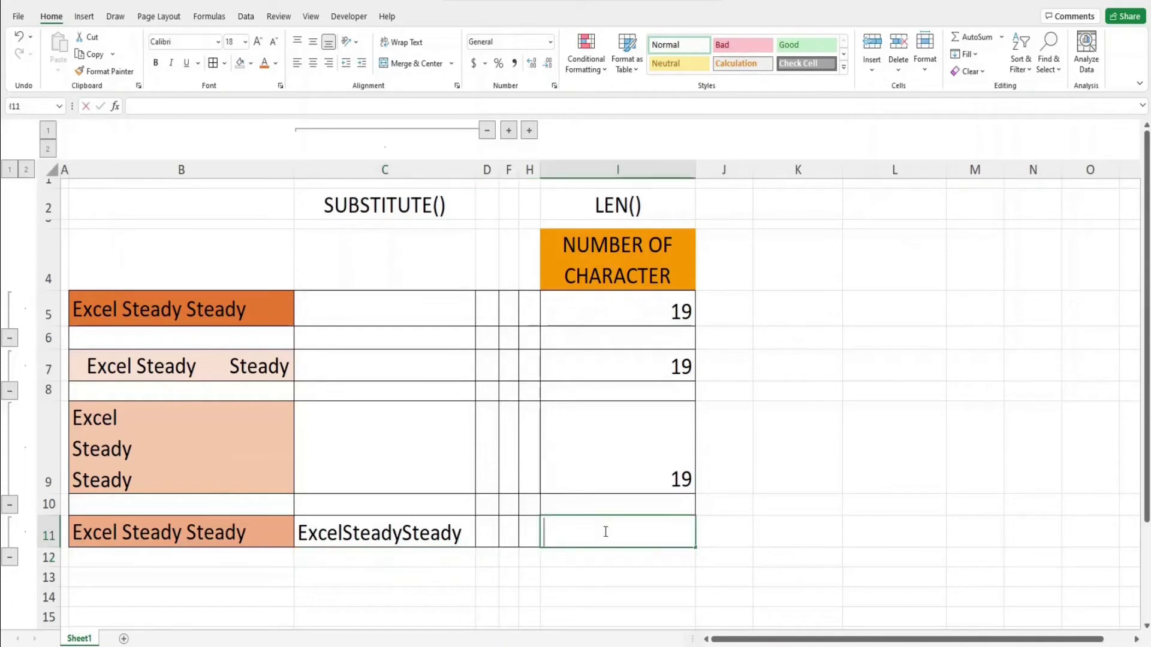
{"action": "type", "text": "=L"}
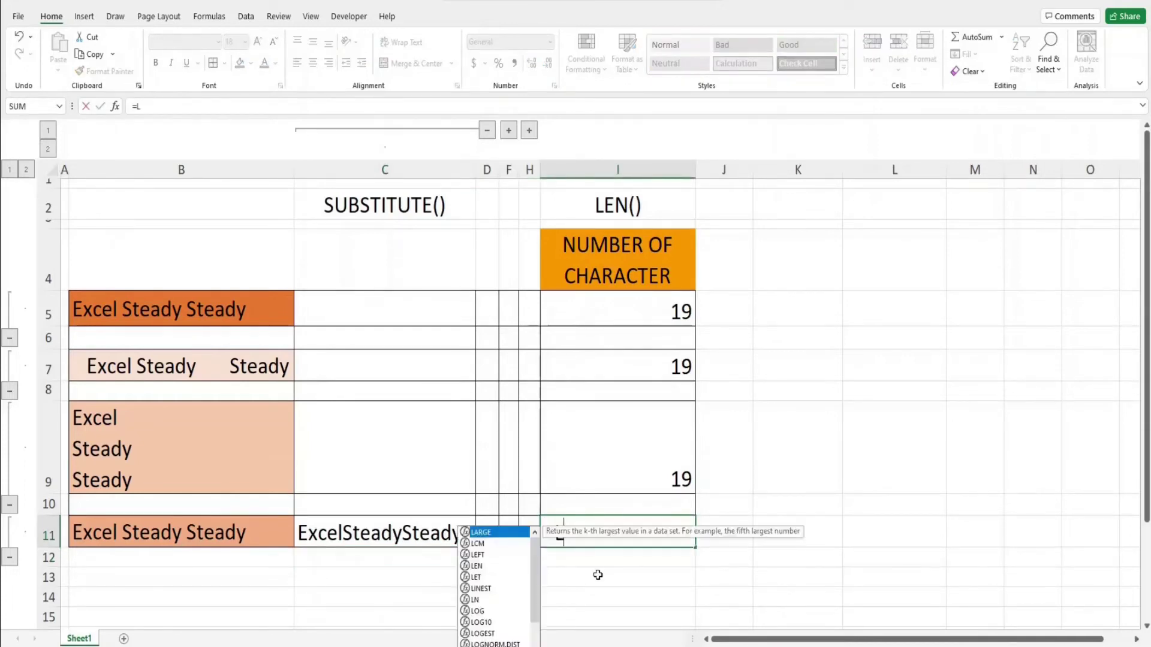
{"action": "type", "text": "EN("}
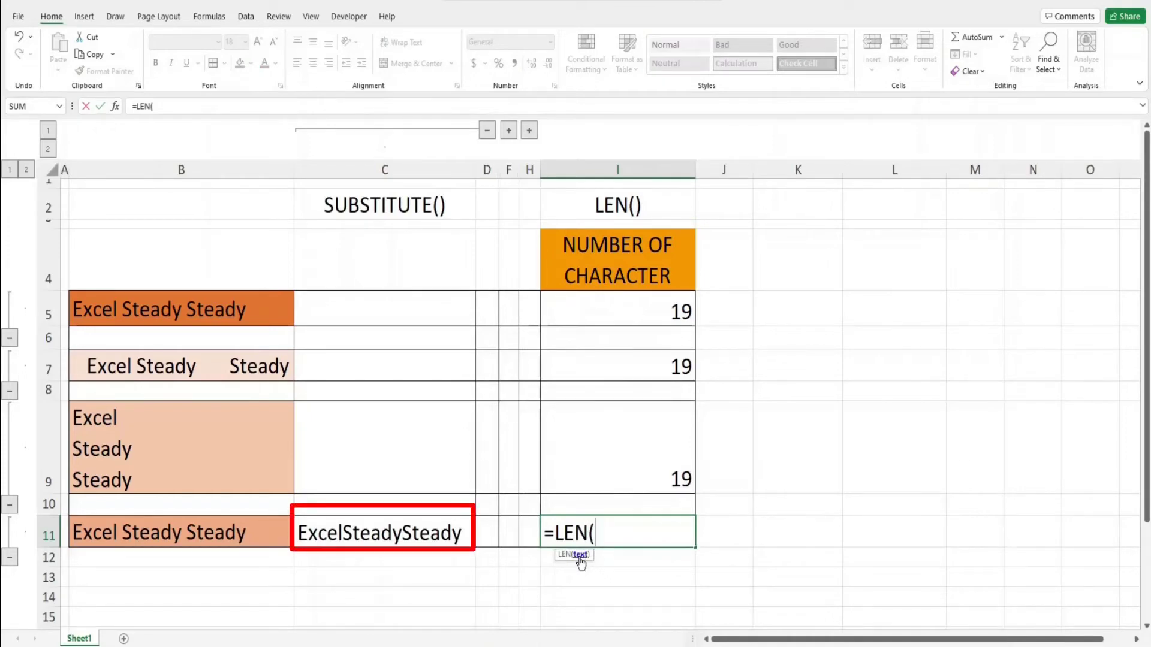
{"action": "left_click", "coordinate": [470, 538]}
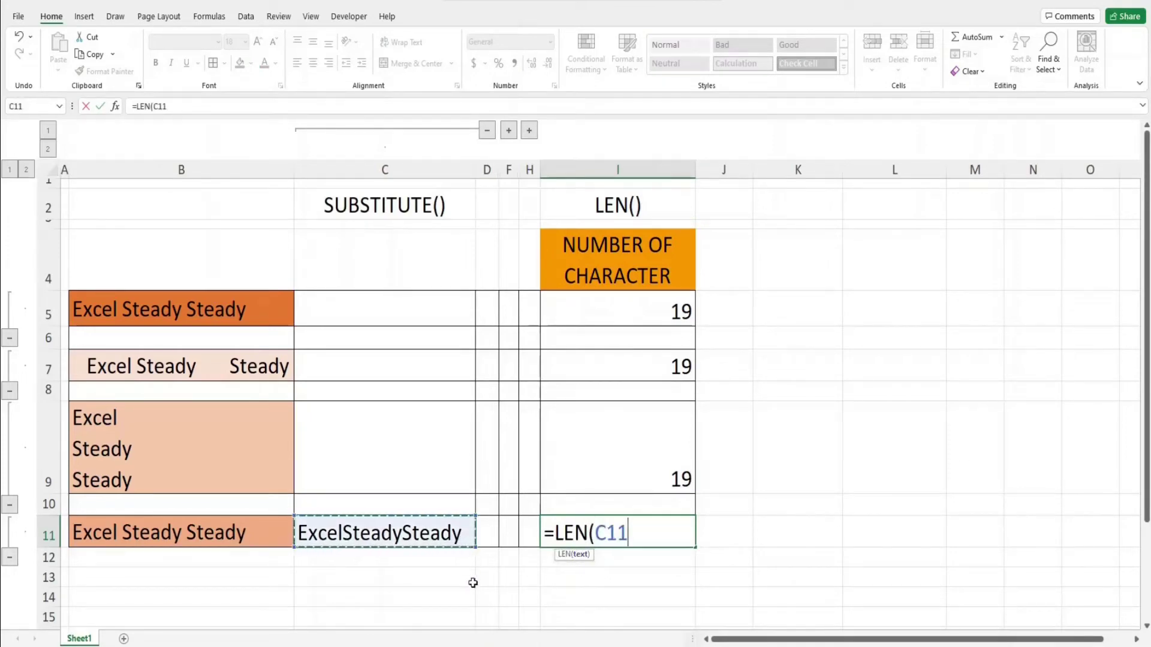
{"action": "type", "text": ")"}
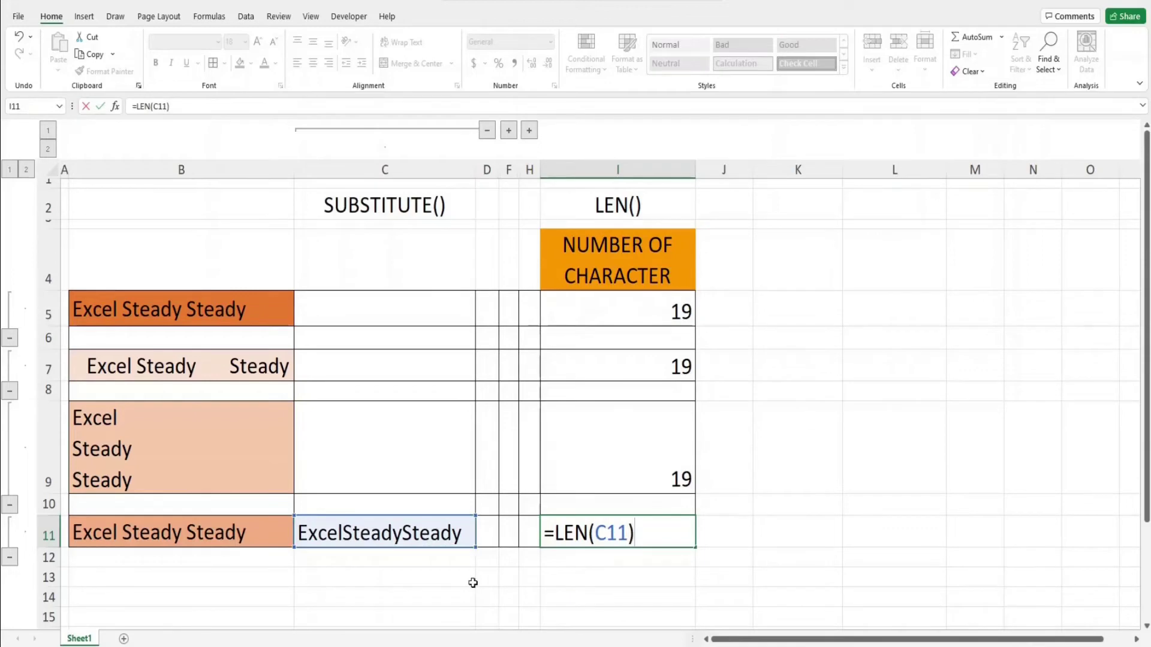
{"action": "key", "text": "Return"}
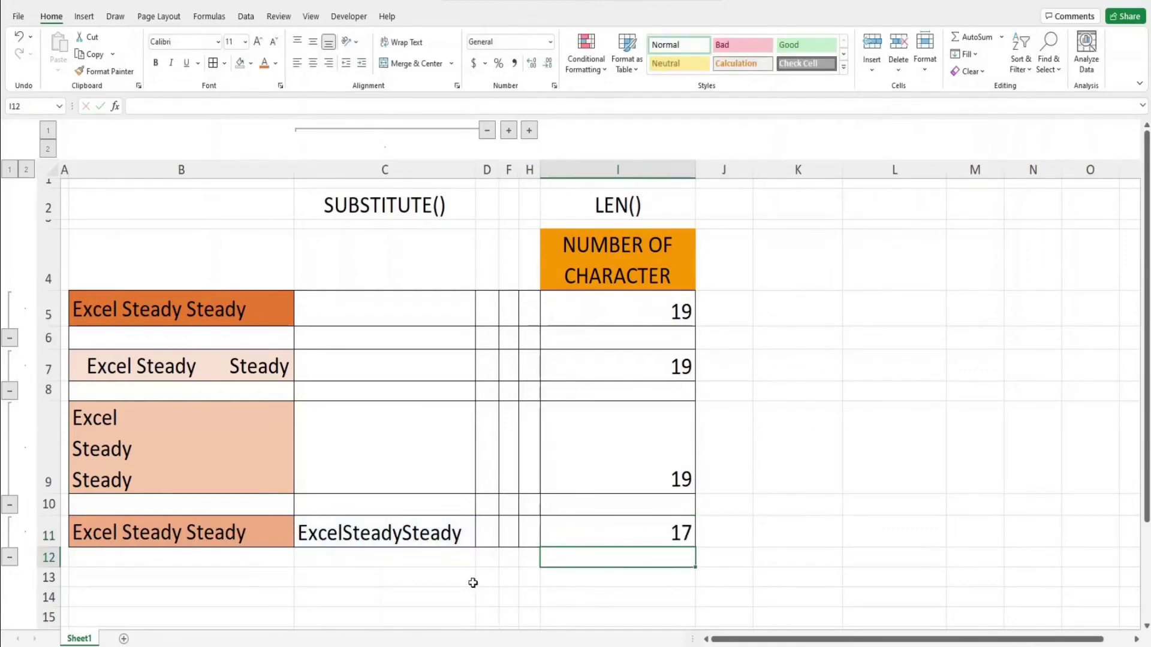
{"action": "key", "text": "Up"}
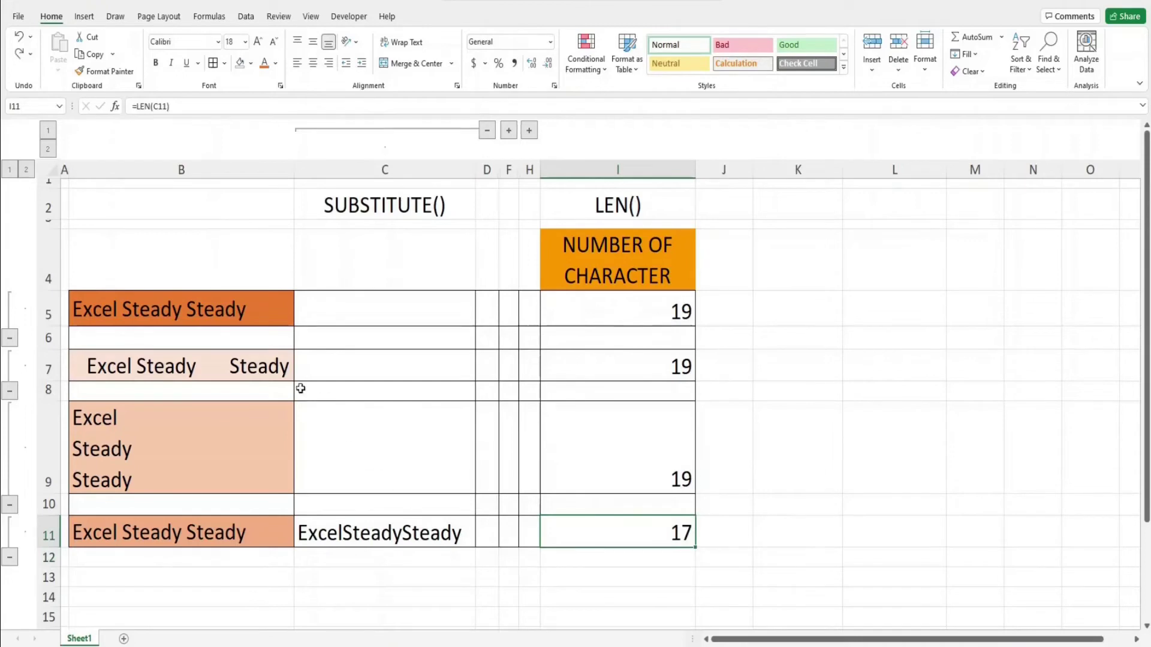
Collapse all the grouped helper columns and clear the LEN formulas from cells I7 to I11
{"action": "left_click", "coordinate": [51, 152]}
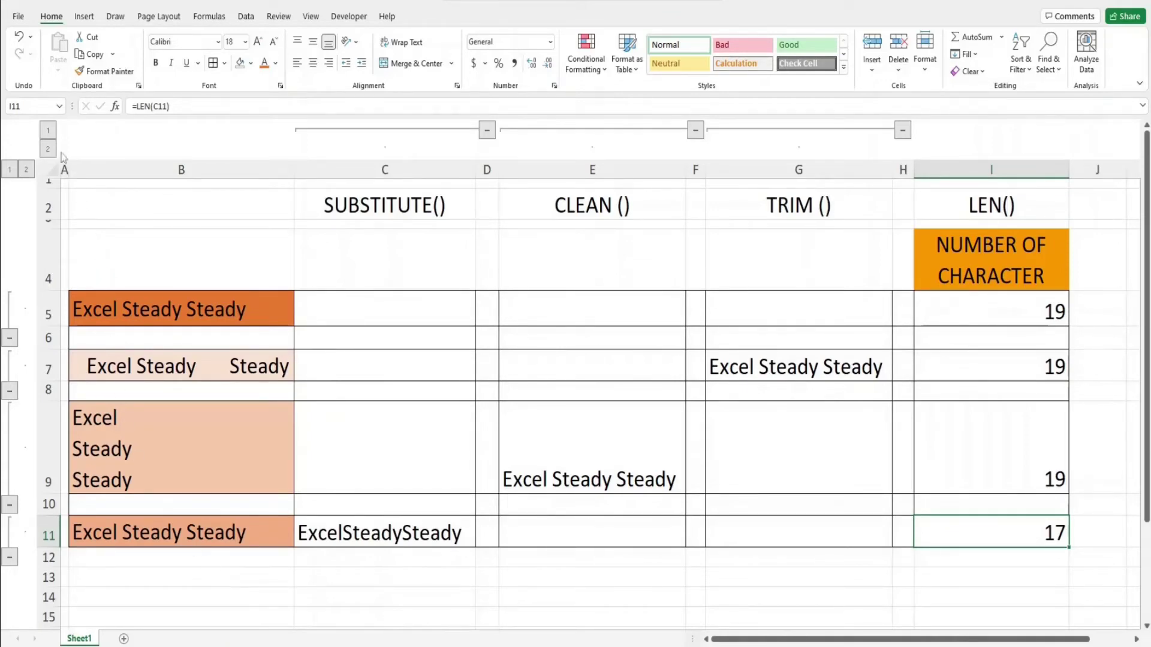
{"action": "left_click", "coordinate": [49, 134]}
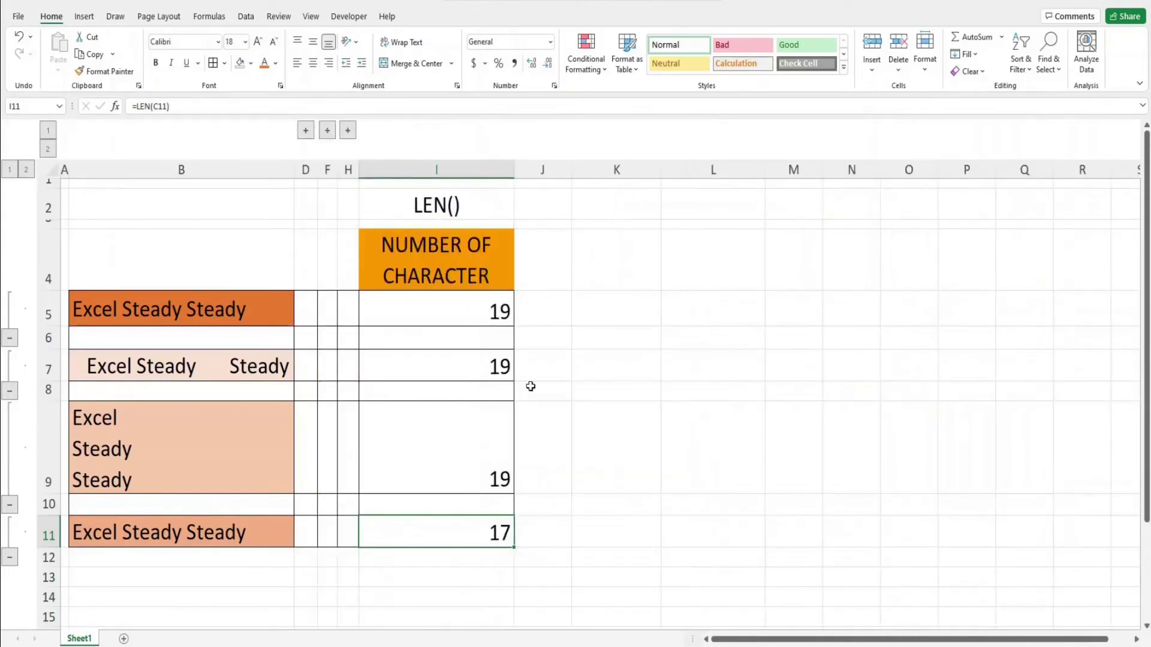
{"action": "left_click_drag", "start_coordinate": [481, 366], "coordinate": [477, 531]}
{"action": "key", "text": "Delete"}
{"action": "left_click", "coordinate": [613, 530]}
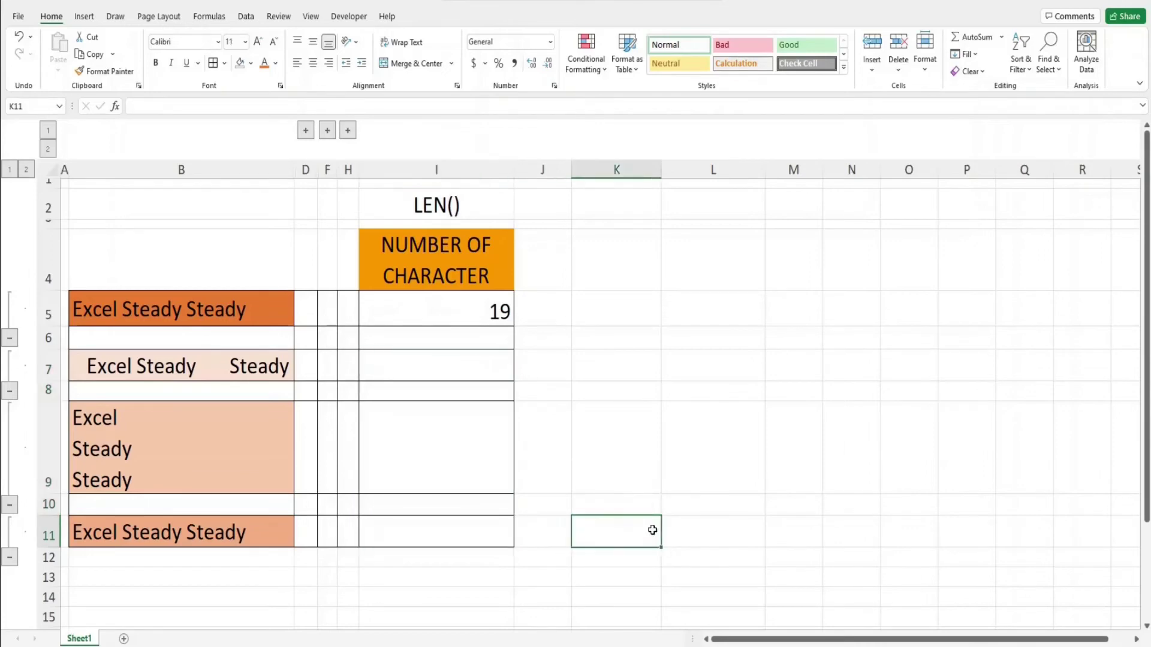
Enter the nested formula =LEN(TRIM(B7)) in cell I7 to count the second text's characters without its extra spaces
{"action": "left_click", "coordinate": [471, 373]}
{"action": "double_click", "coordinate": [470, 372]}
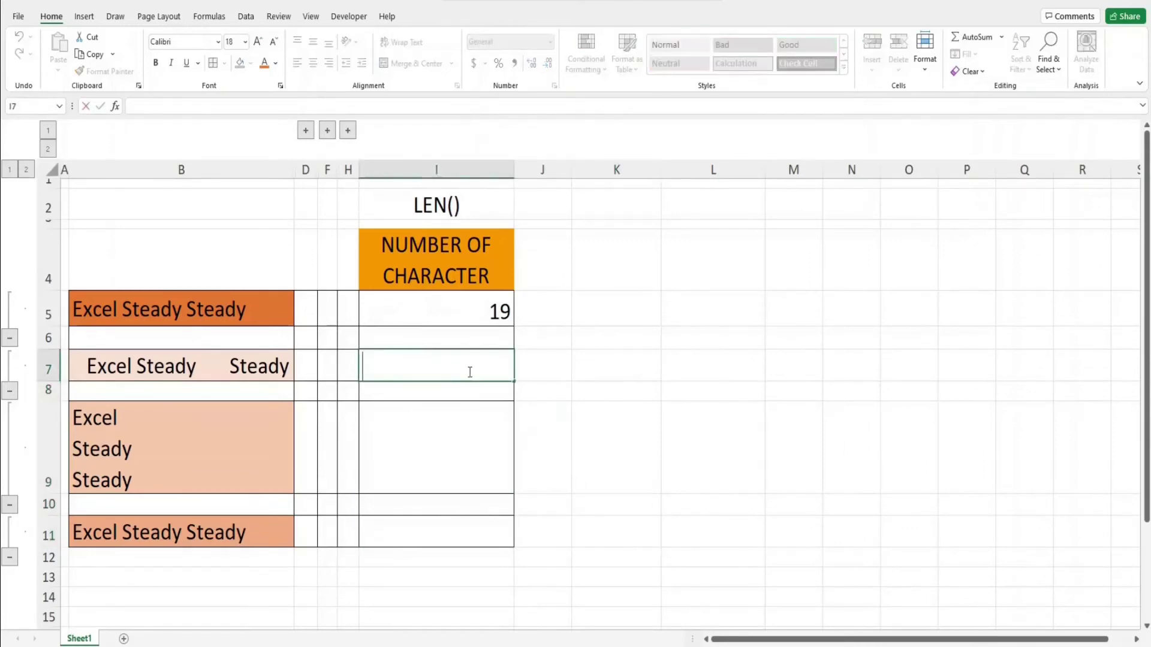
{"action": "type", "text": "="}
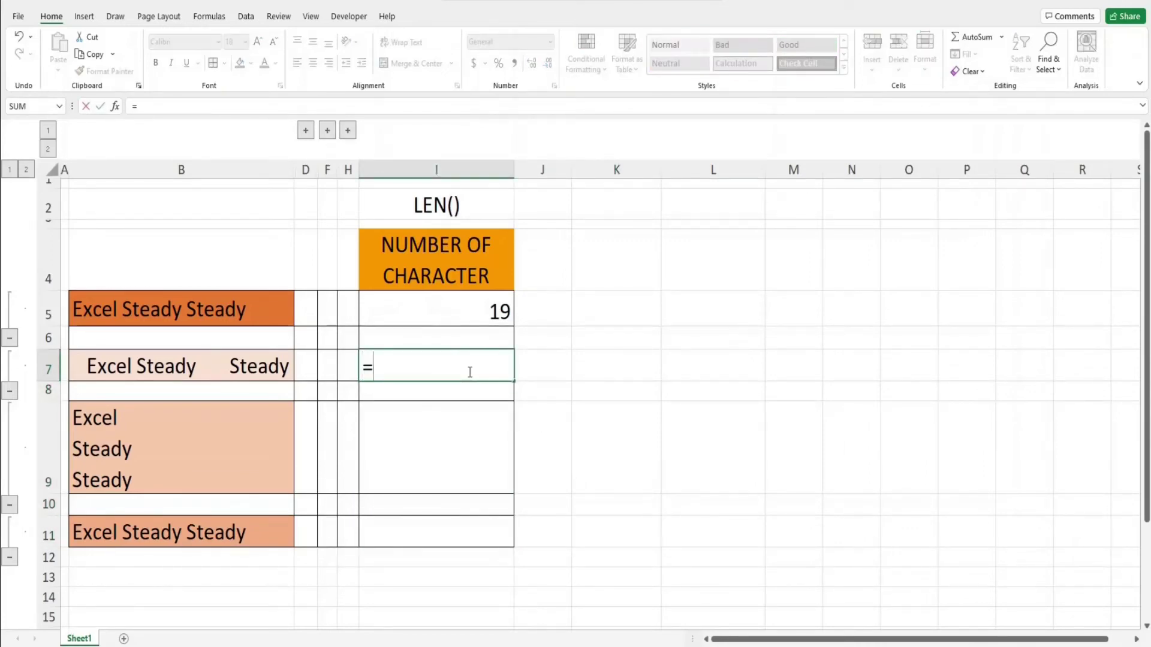
{"action": "type", "text": "LEN(TRIM"}
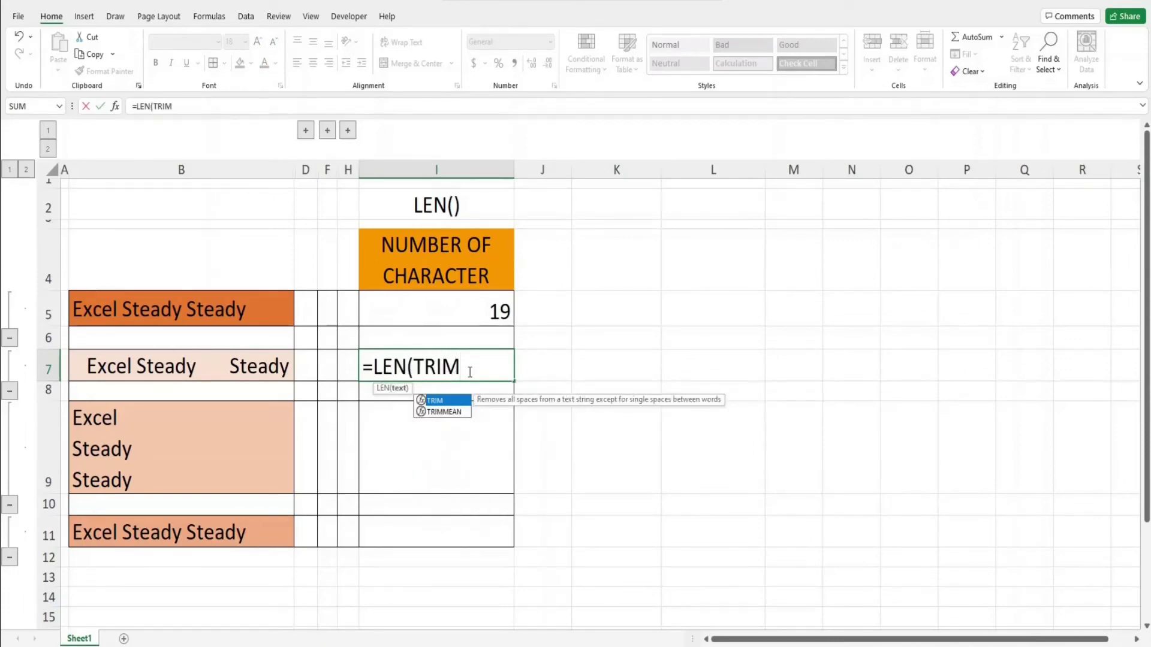
{"action": "type", "text": "("}
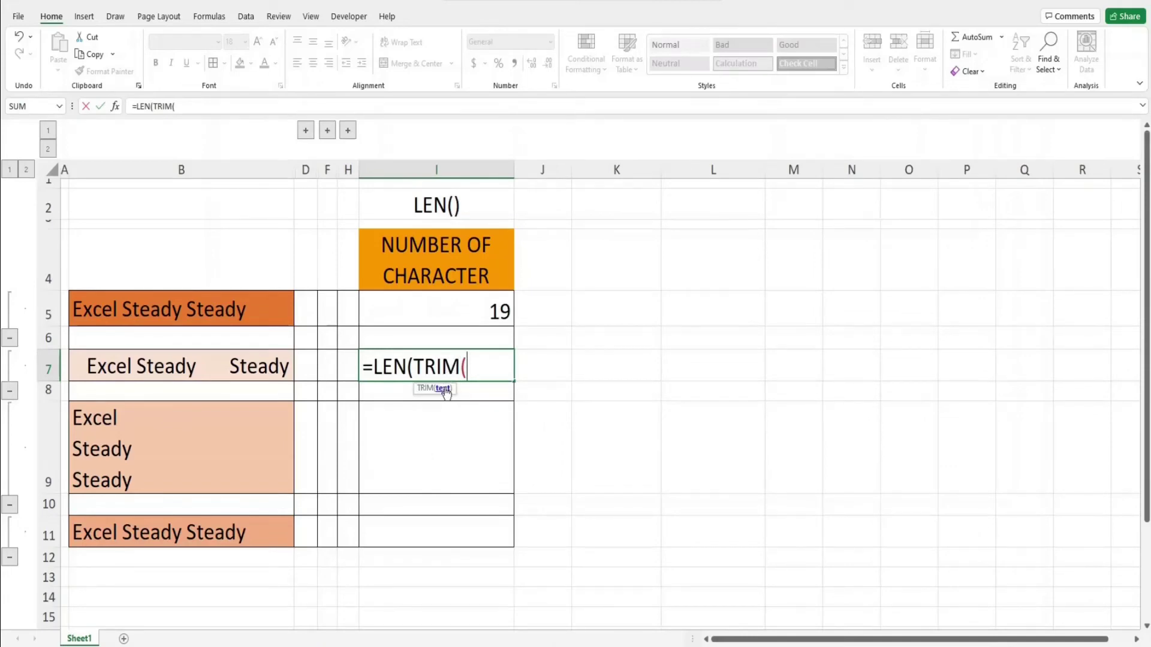
{"action": "left_click", "coordinate": [258, 370]}
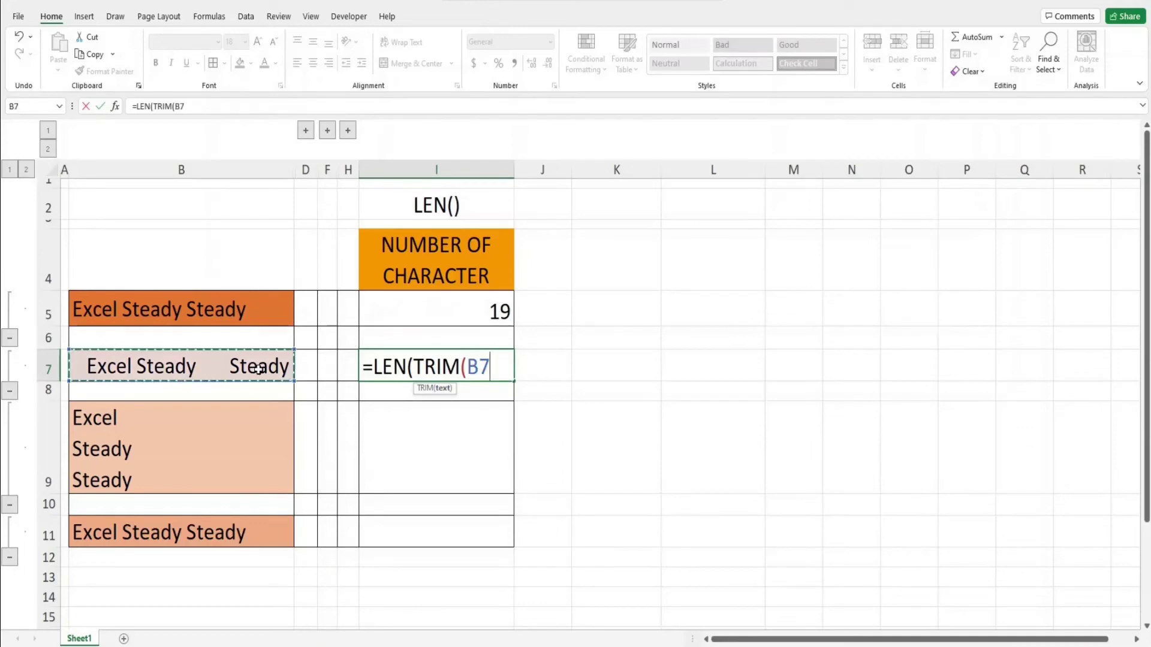
{"action": "type", "text": ")"}
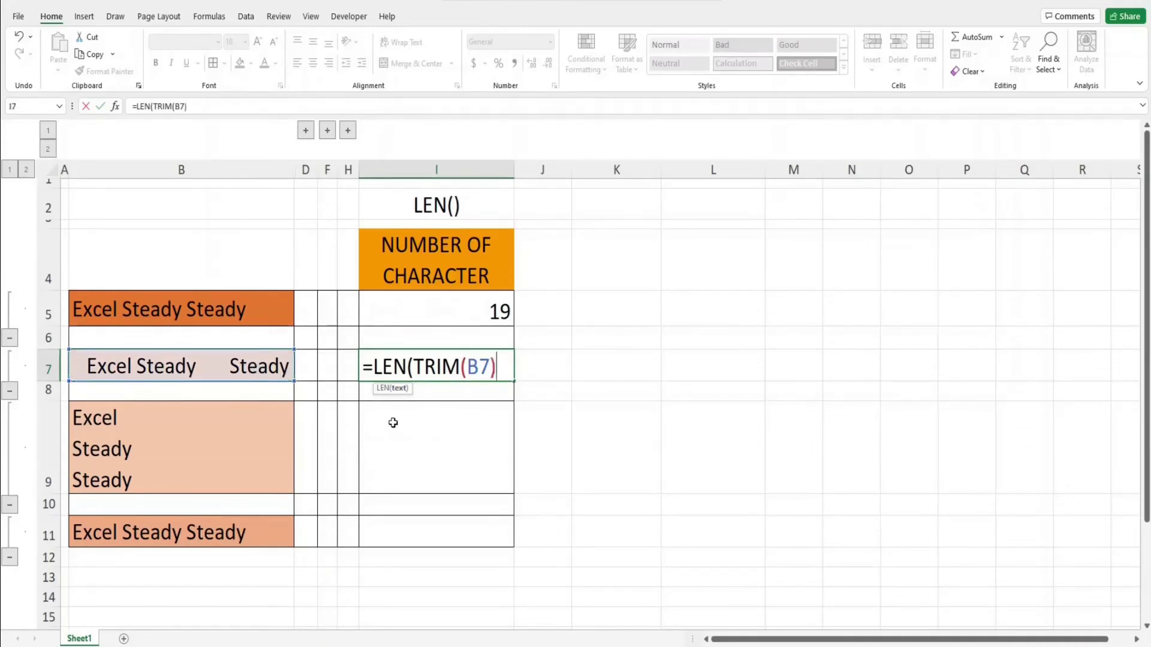
{"action": "type", "text": ")"}
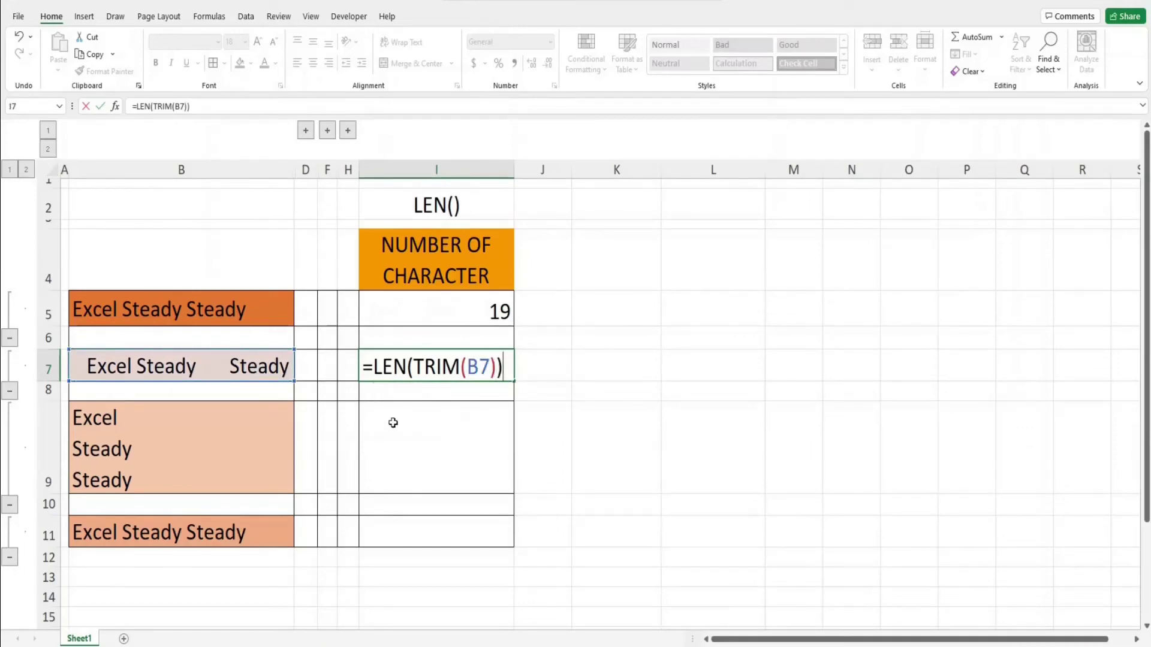
{"action": "key", "text": "Return"}
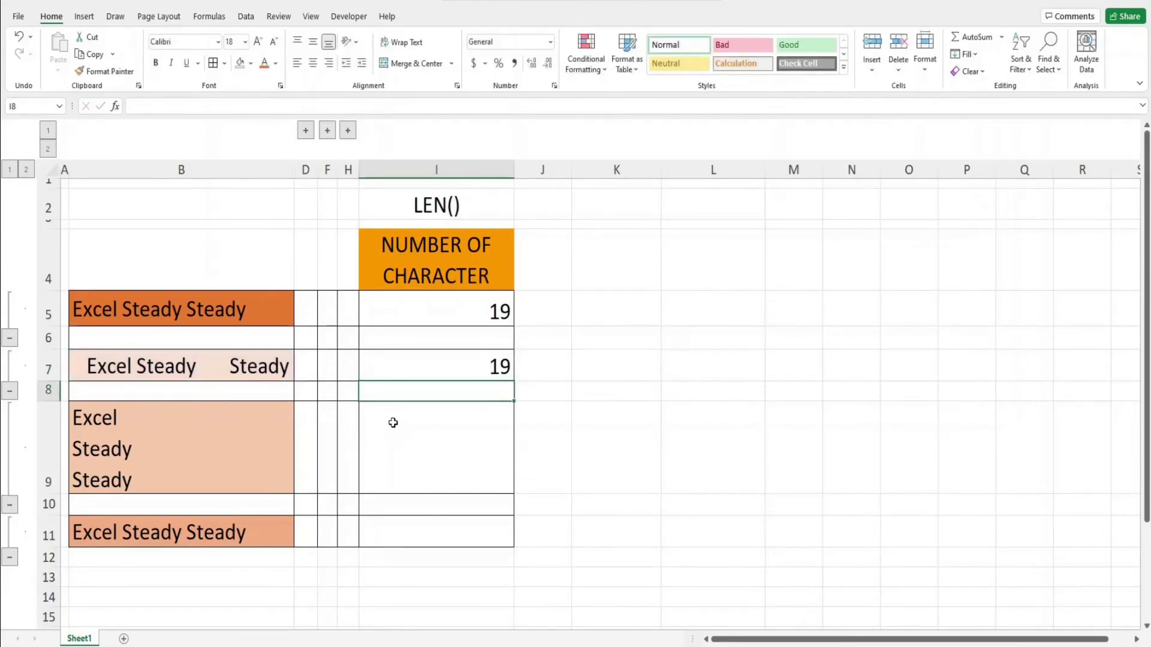
{"action": "left_click", "coordinate": [594, 452]}
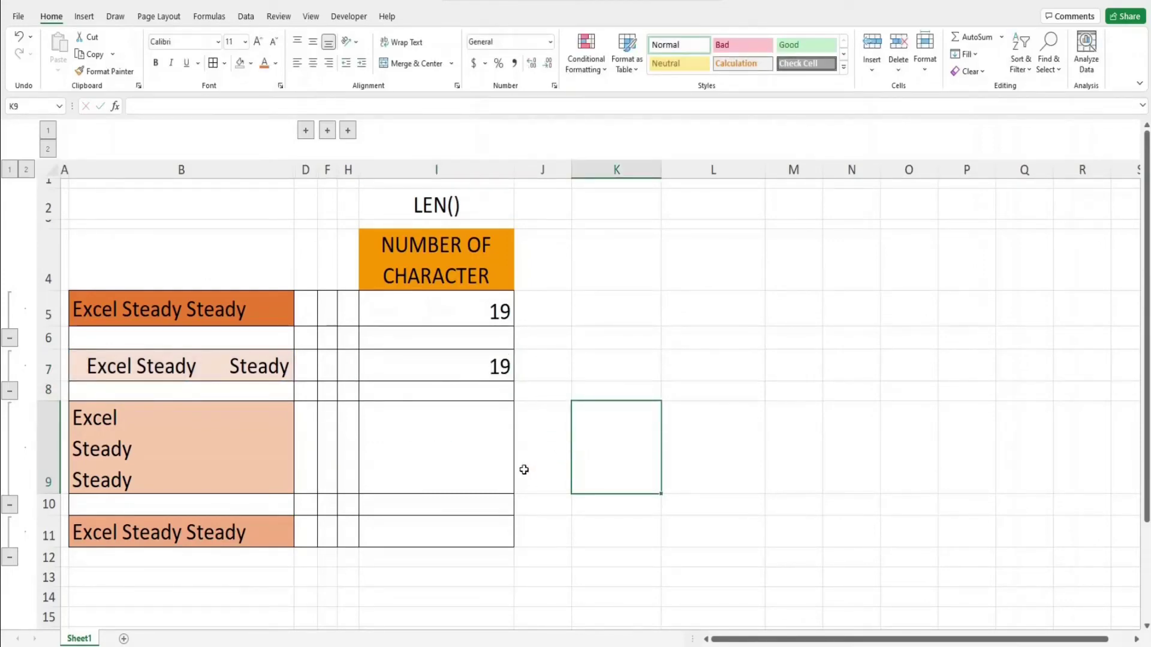
Enter the nested formula =LEN(CLEAN(B9)) in cell I9 to count the third text's characters without its line breaks
{"action": "double_click", "coordinate": [465, 455]}
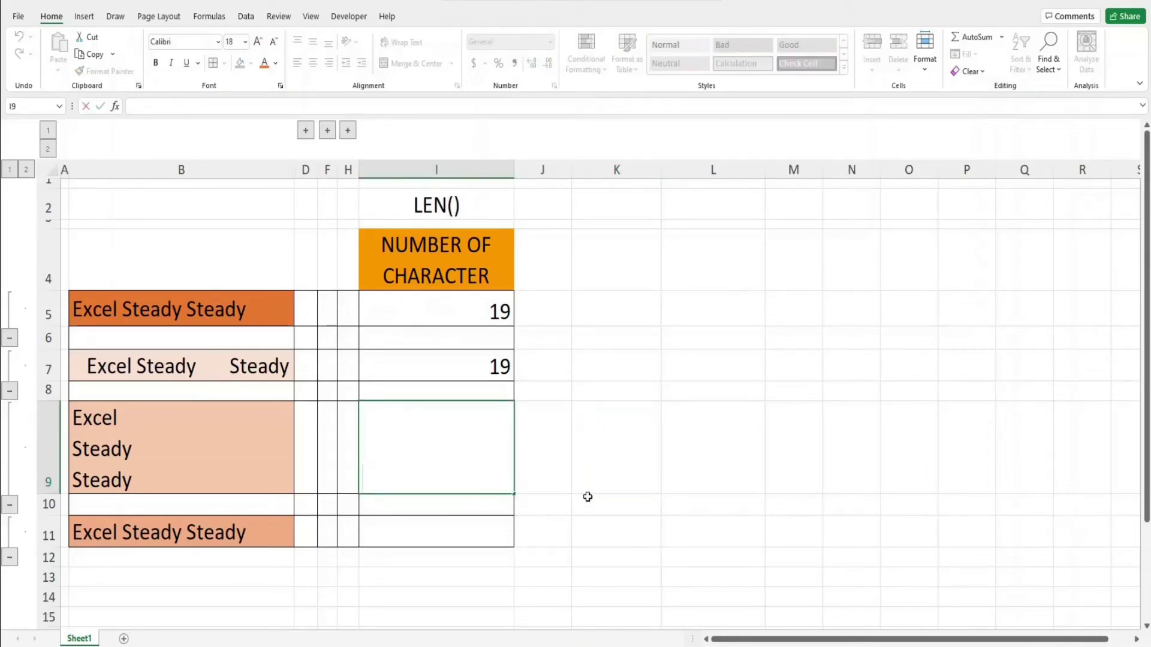
{"action": "type", "text": "=L"}
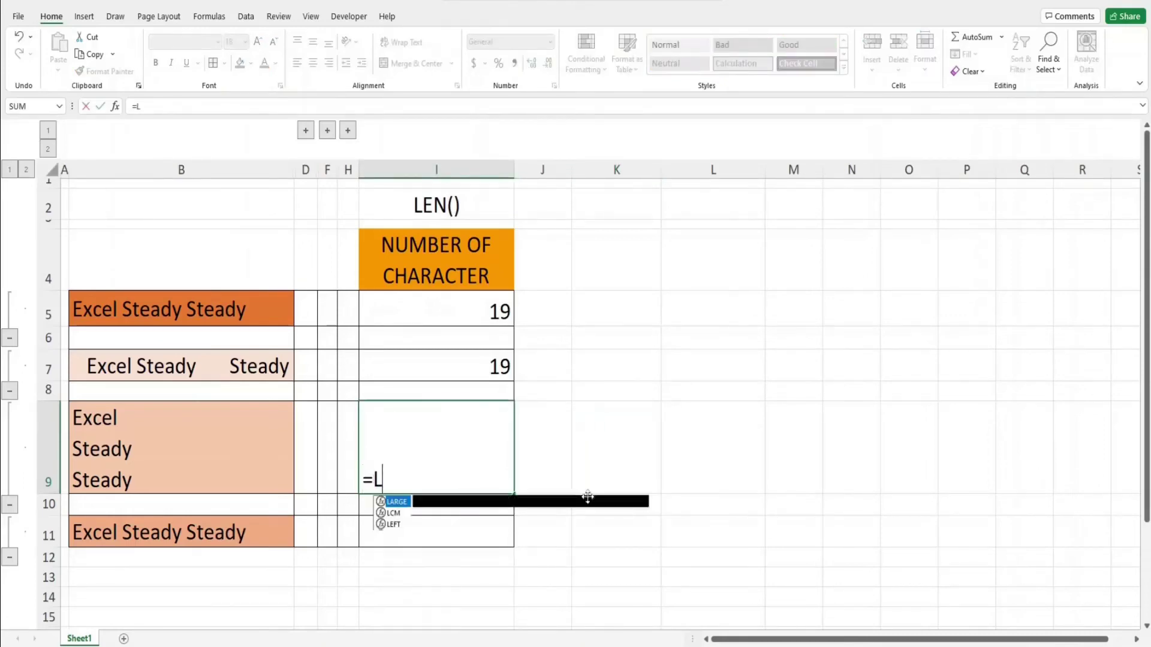
{"action": "type", "text": "EN("}
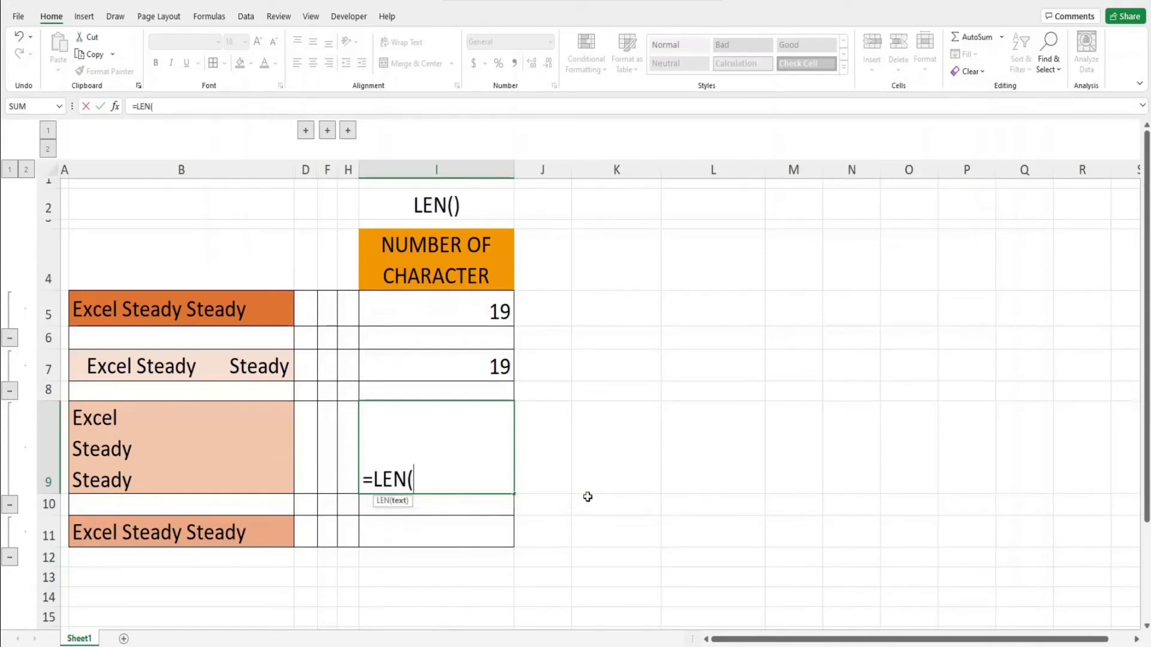
{"action": "type", "text": "CL"}
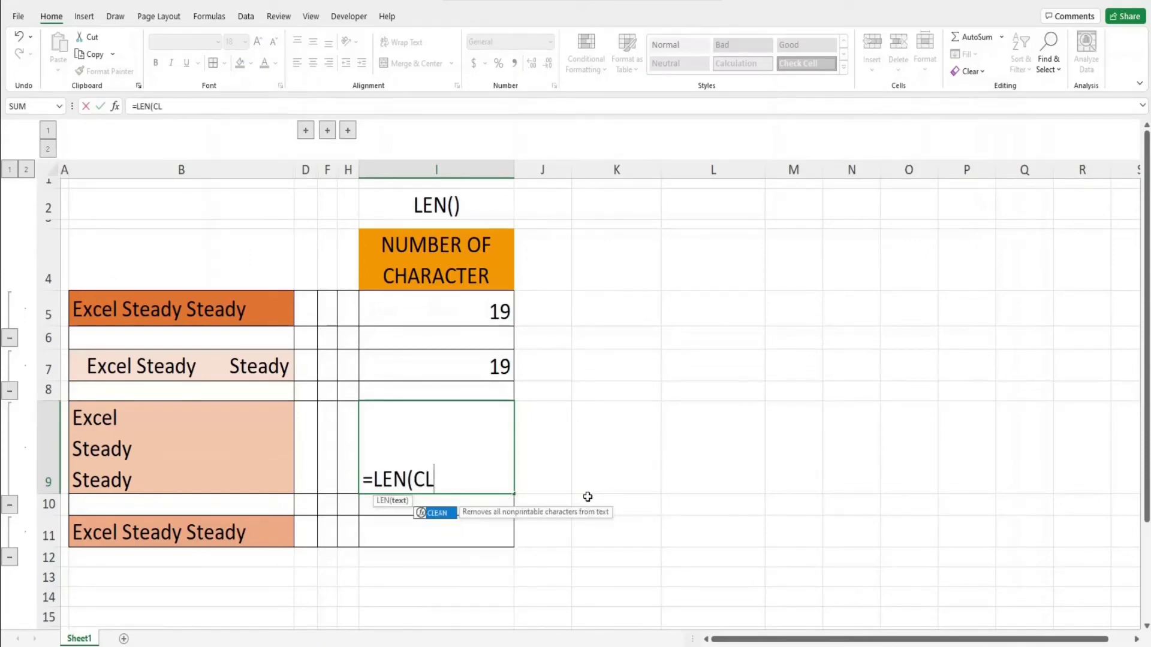
{"action": "type", "text": "EAN("}
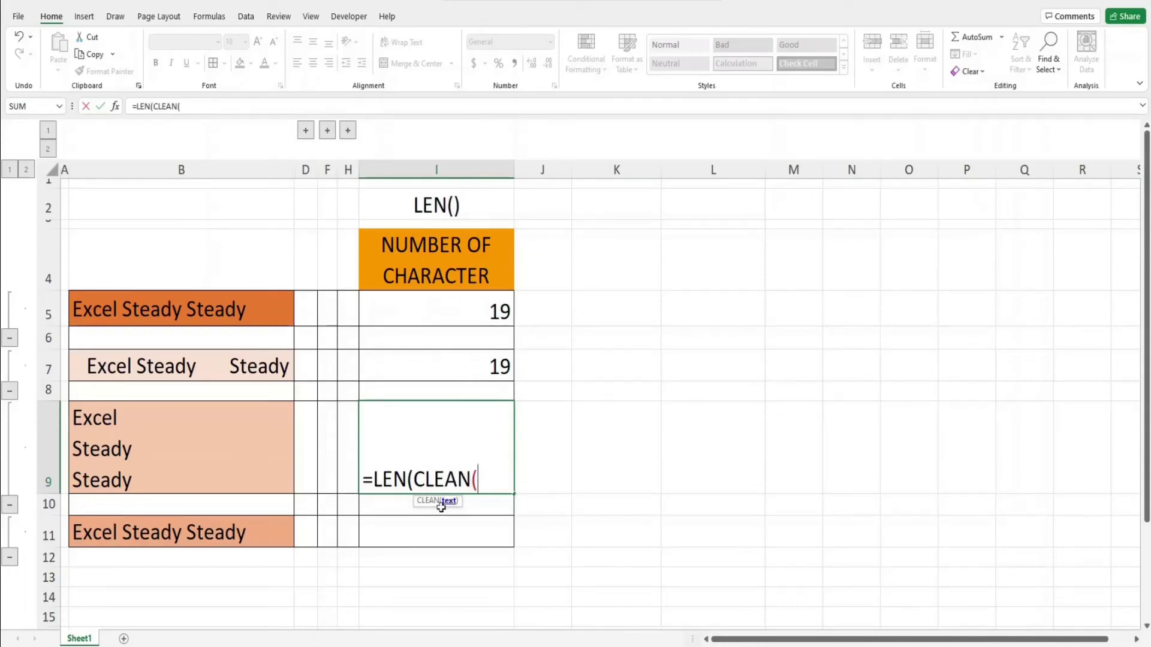
{"action": "left_click", "coordinate": [246, 474]}
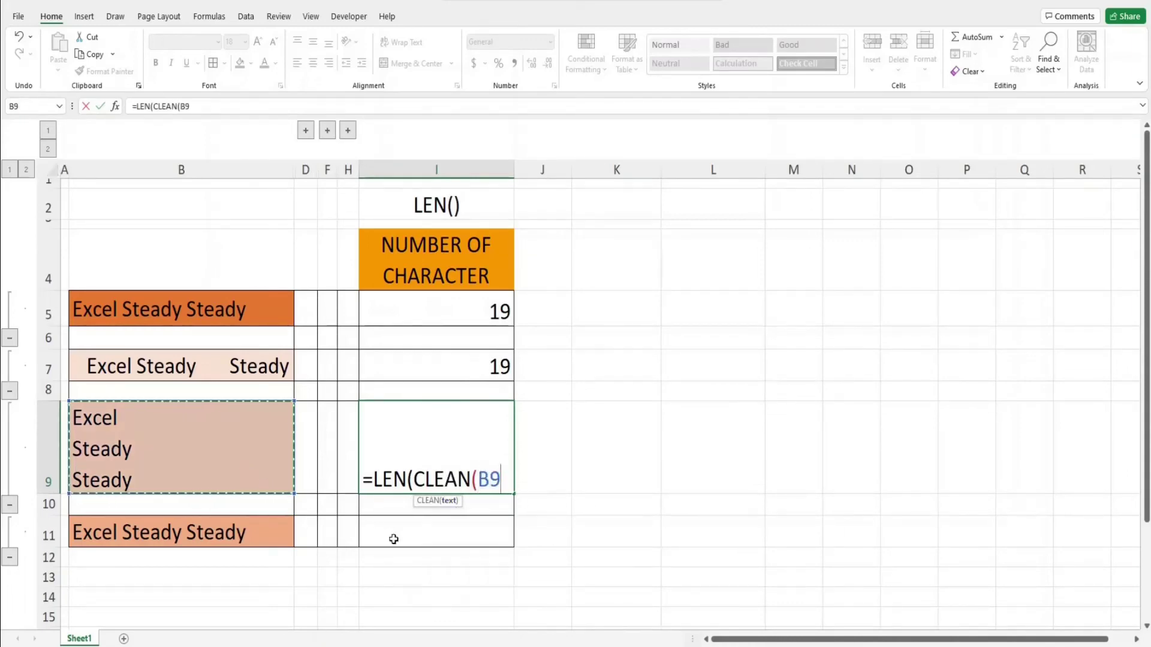
{"action": "type", "text": "))"}
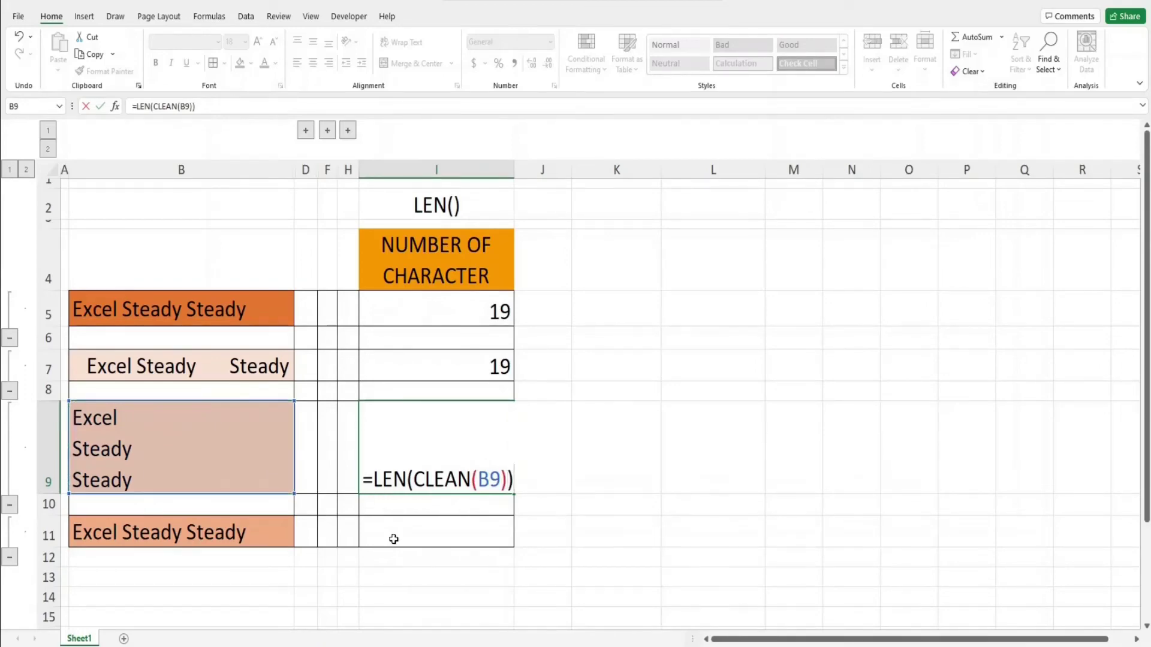
{"action": "key", "text": "Return"}
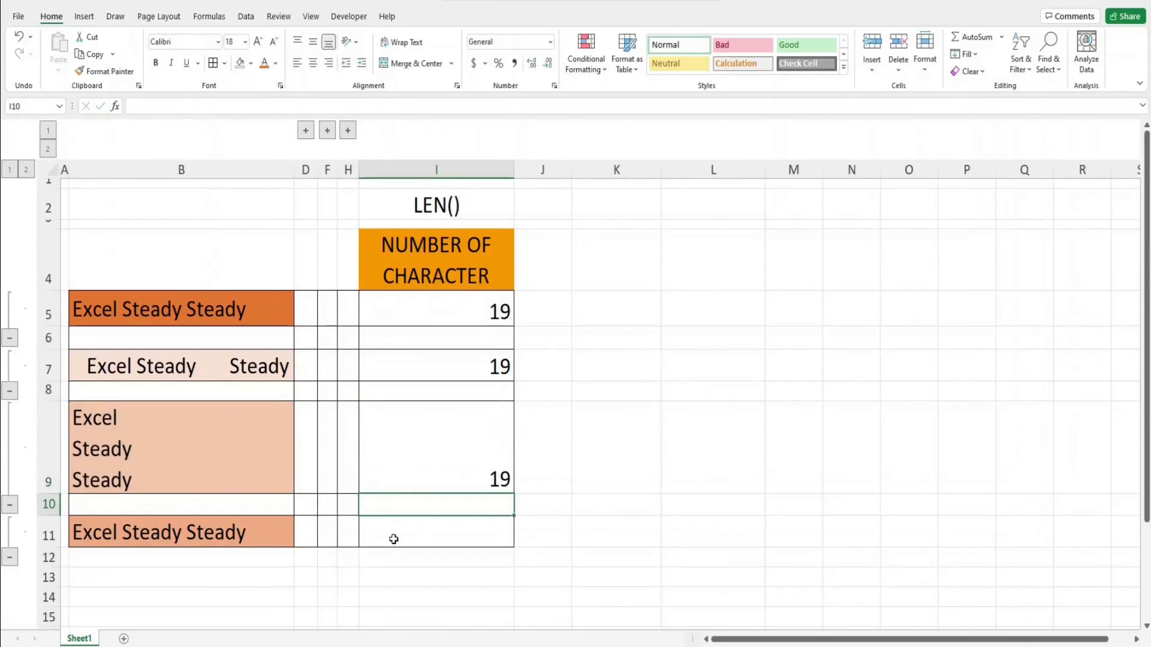
Enter the nested formula =LEN(SUBSTITUTE(B11," ","")) in cell I11 to count the fourth text's characters without any spaces
{"action": "left_click", "coordinate": [394, 539]}
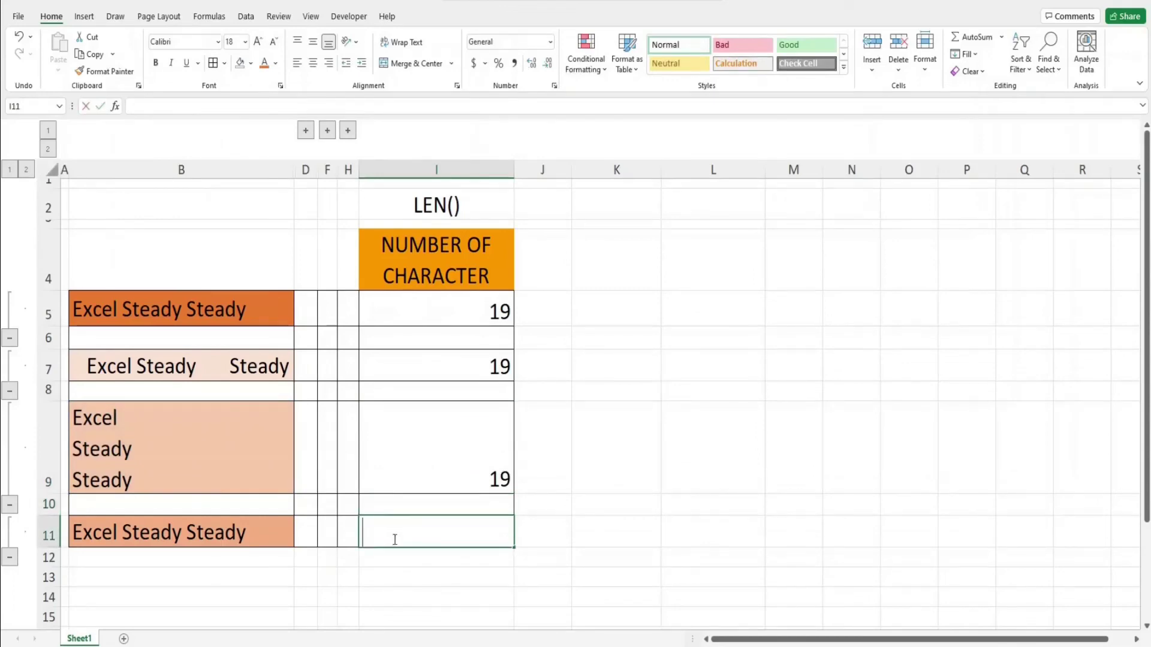
{"action": "type", "text": "=LEN("}
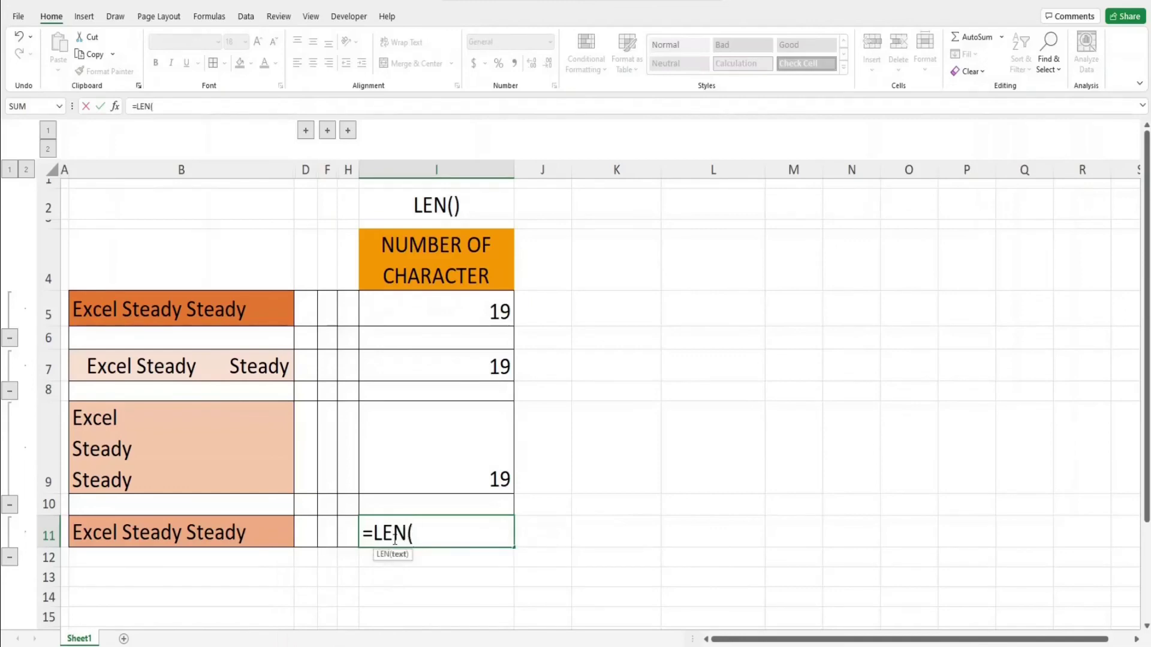
{"action": "type", "text": "SUBSTITUTE"}
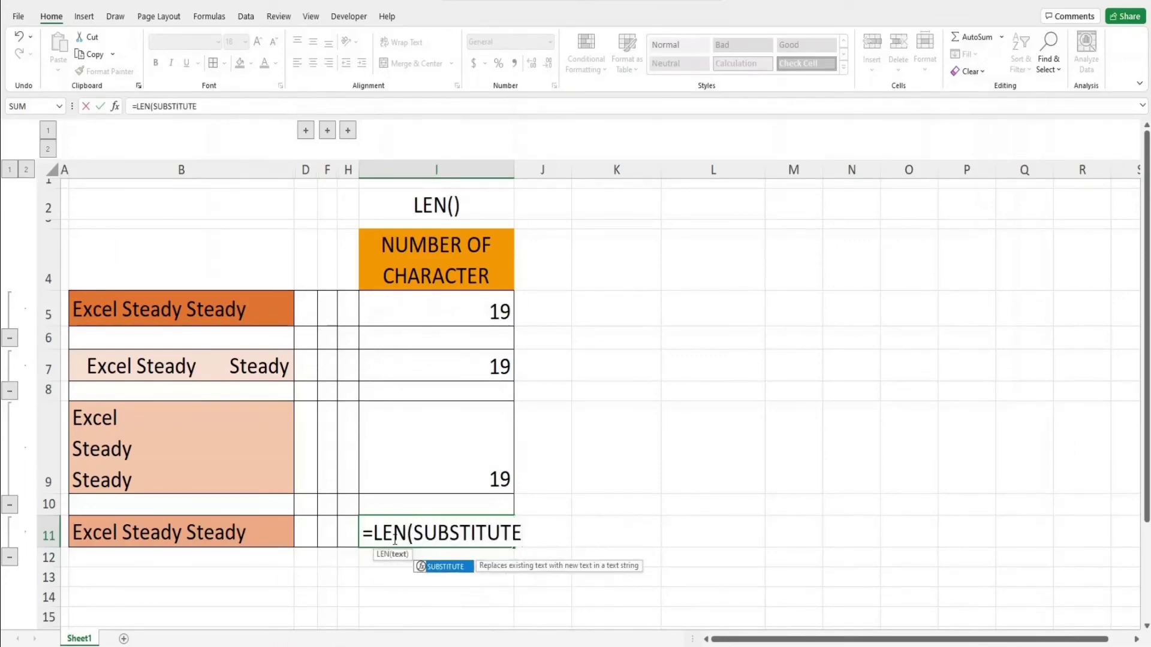
{"action": "type", "text": "("}
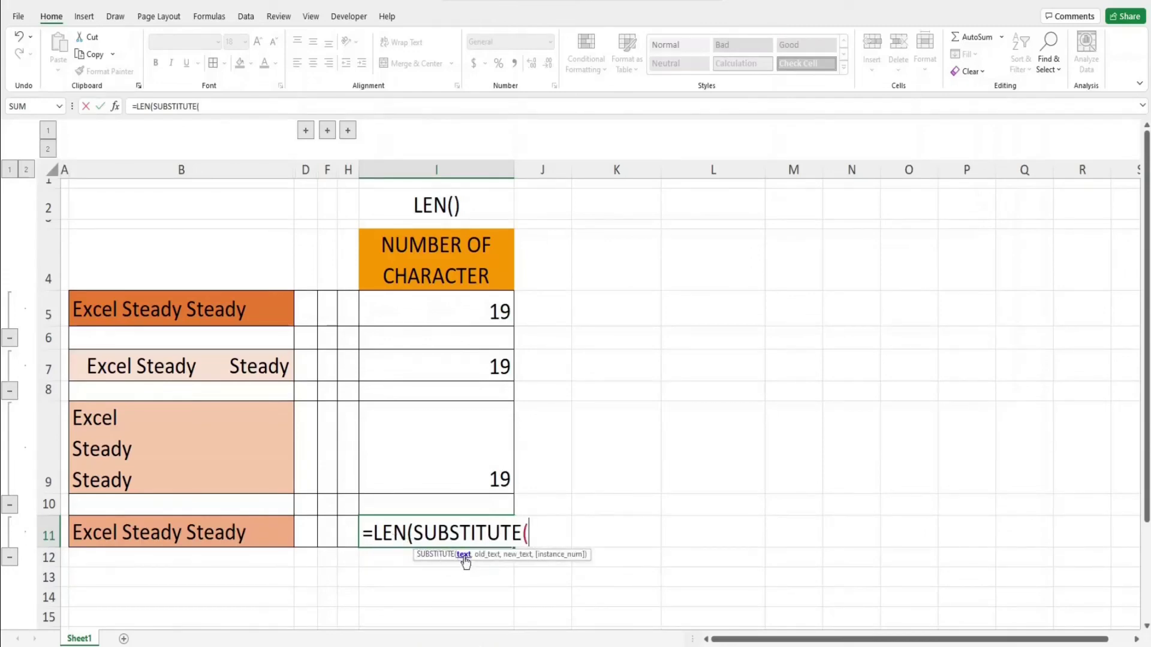
{"action": "left_click", "coordinate": [260, 535]}
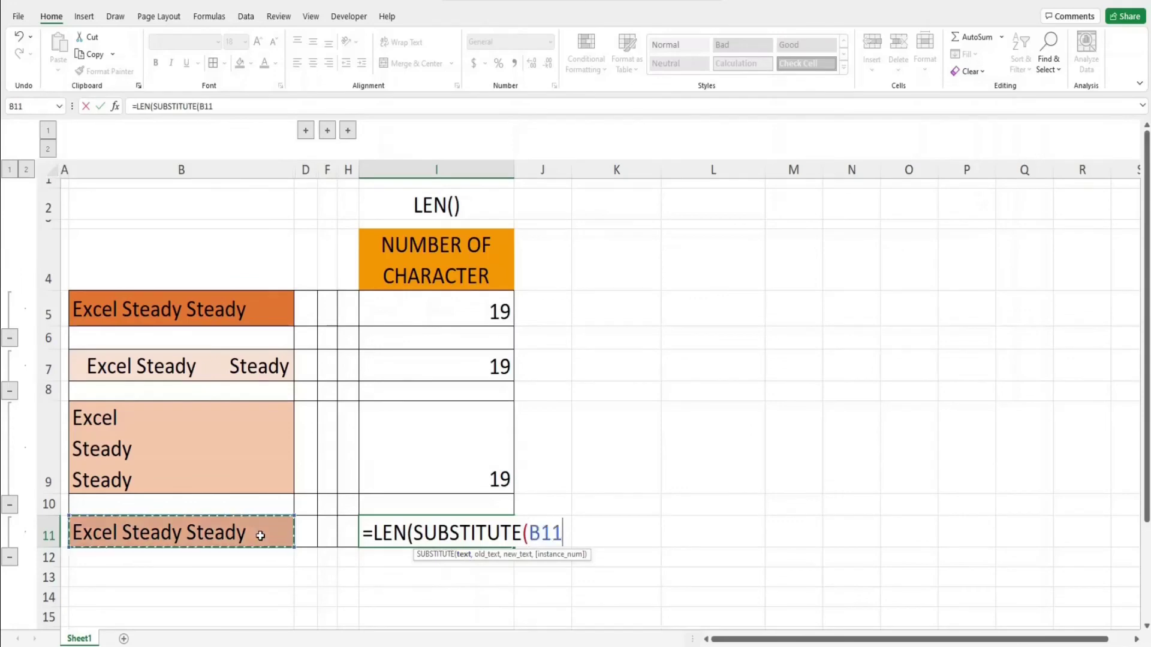
{"action": "type", "text": ","}
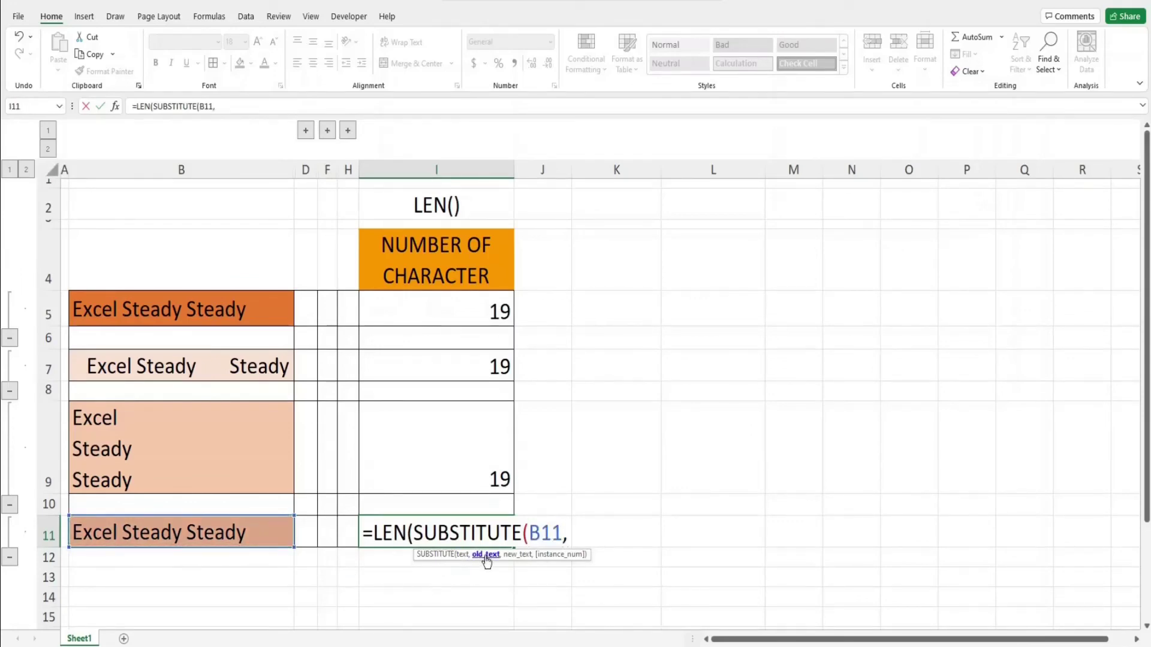
{"action": "type", "text": "\" \","}
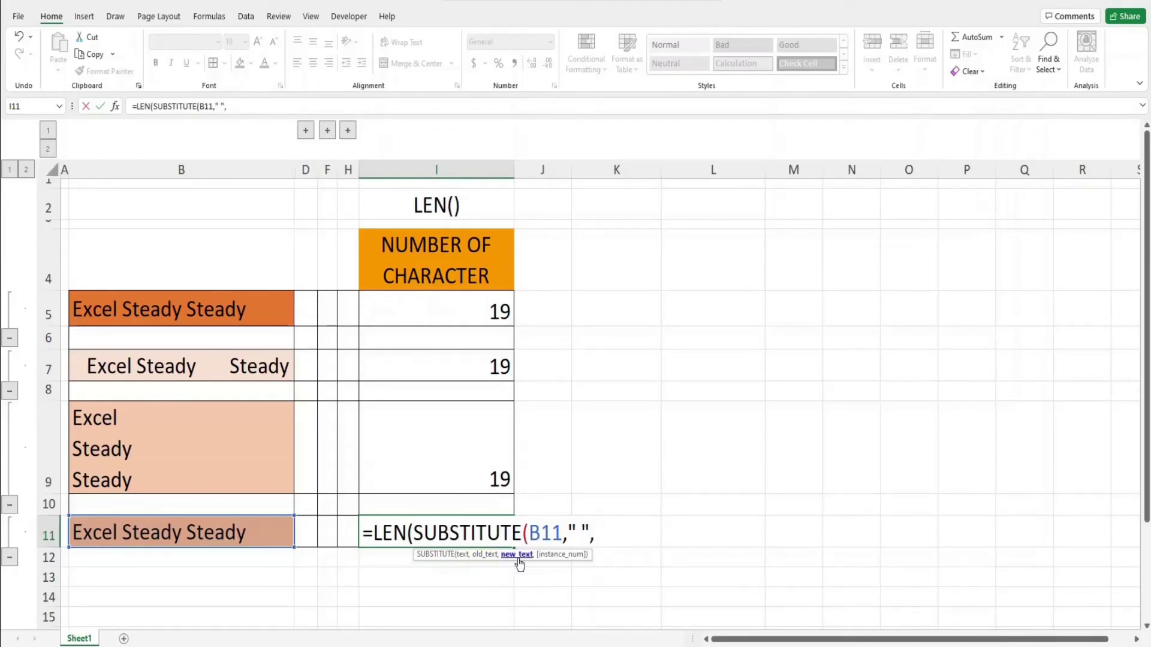
{"action": "type", "text": "\"\")"}
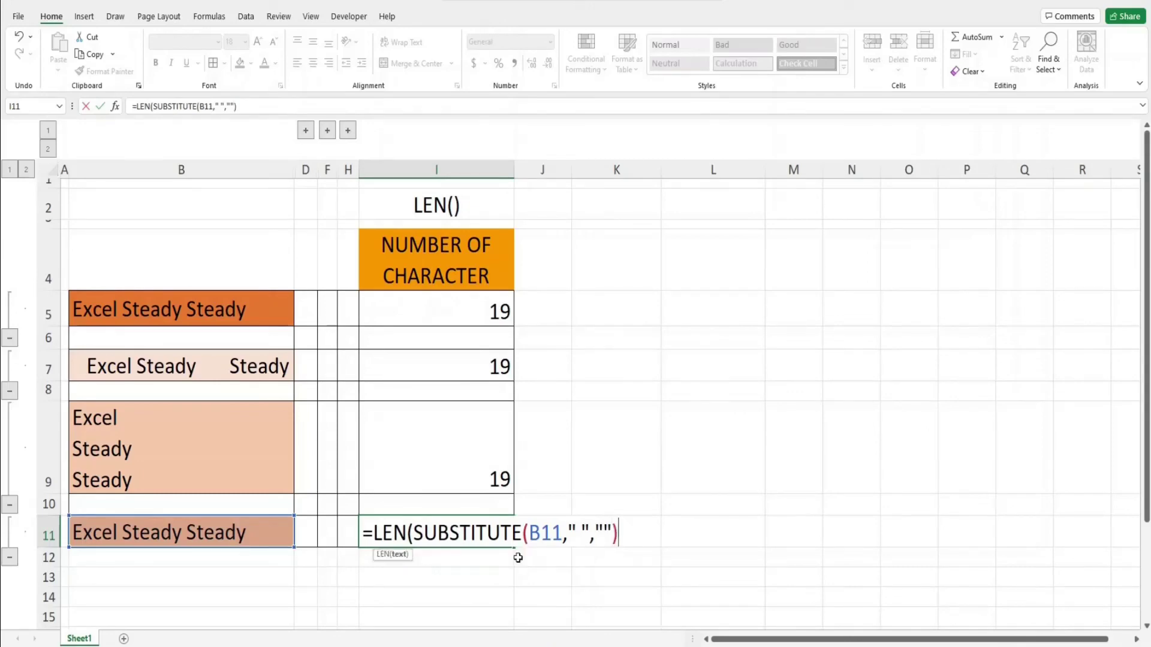
{"action": "type", "text": ")"}
{"action": "key", "text": "Return"}
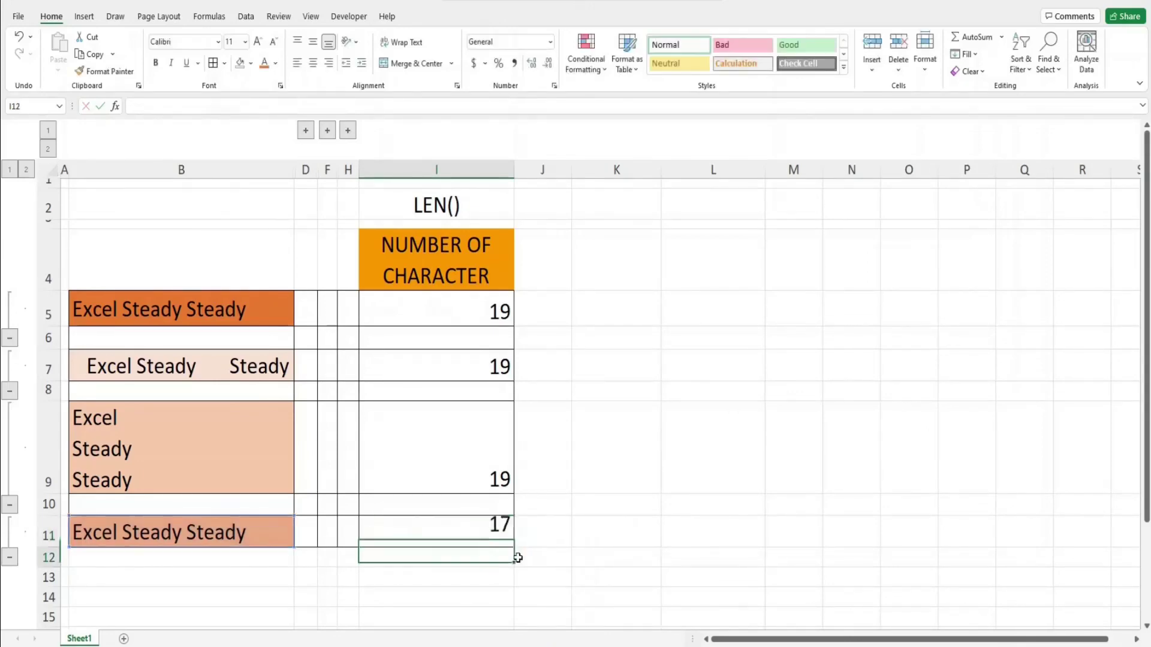
{"action": "left_click", "coordinate": [599, 546]}
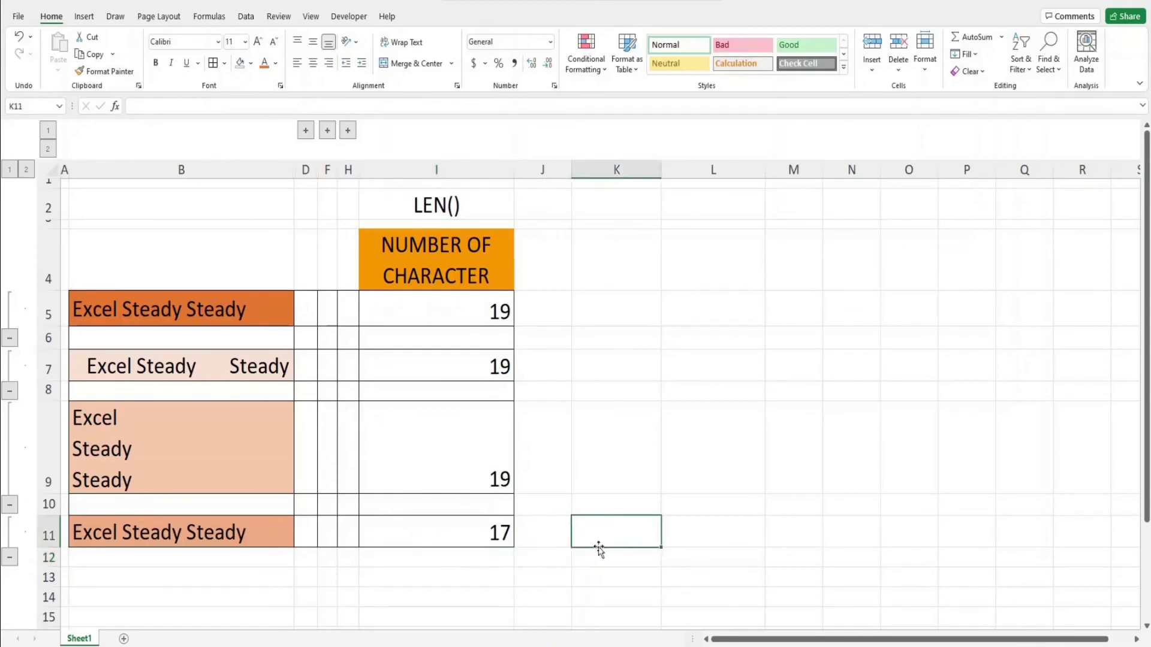